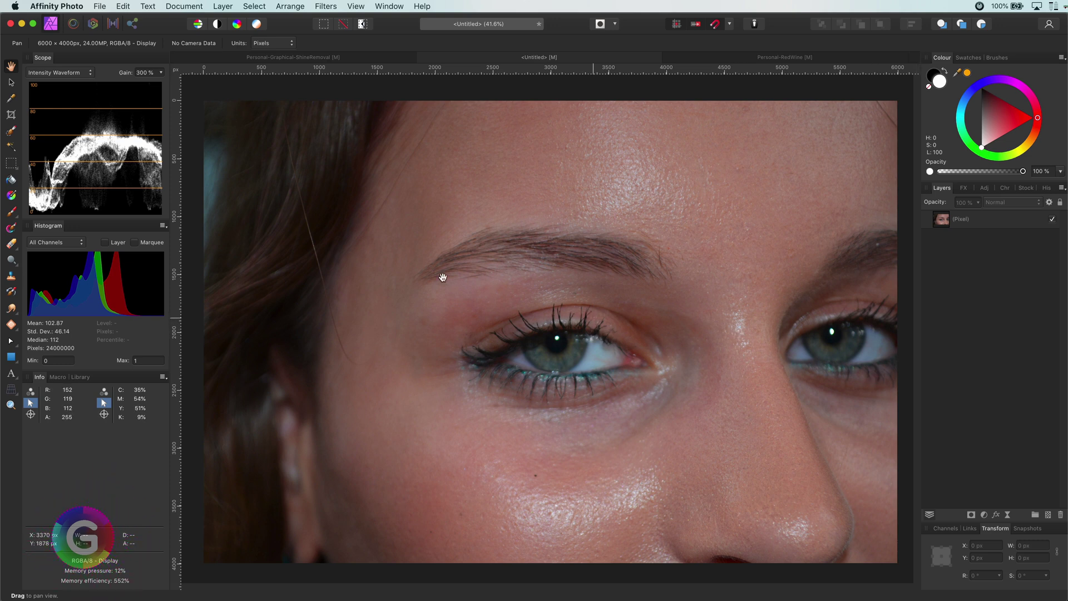
- Switch to the Move Tool
click(11, 83)
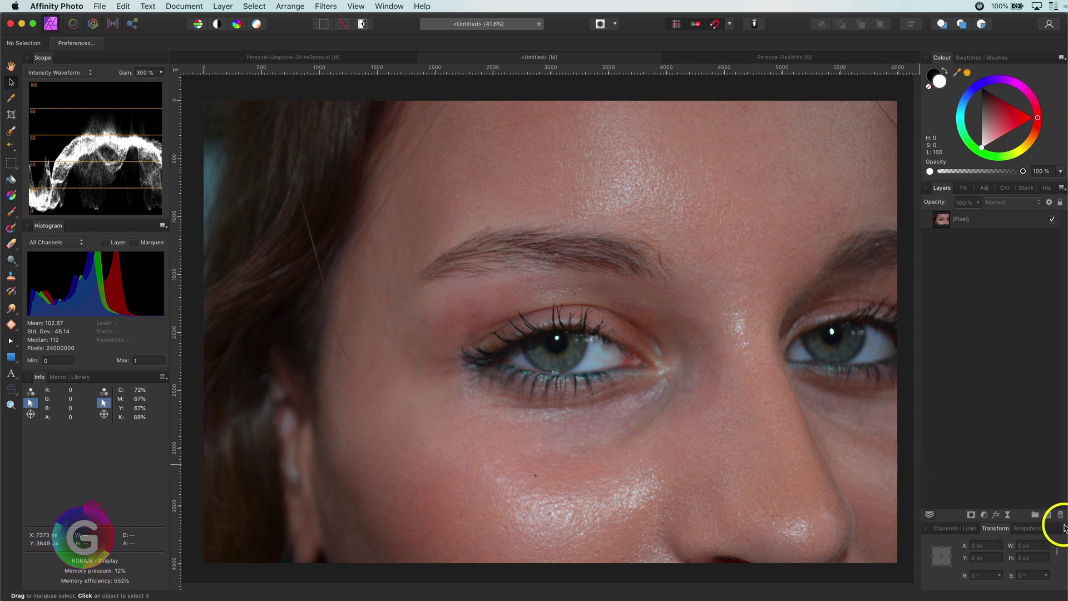
- Add an empty pixel layer and pick the Patch Tool sampling Current Layer & Below
click(1047, 515)
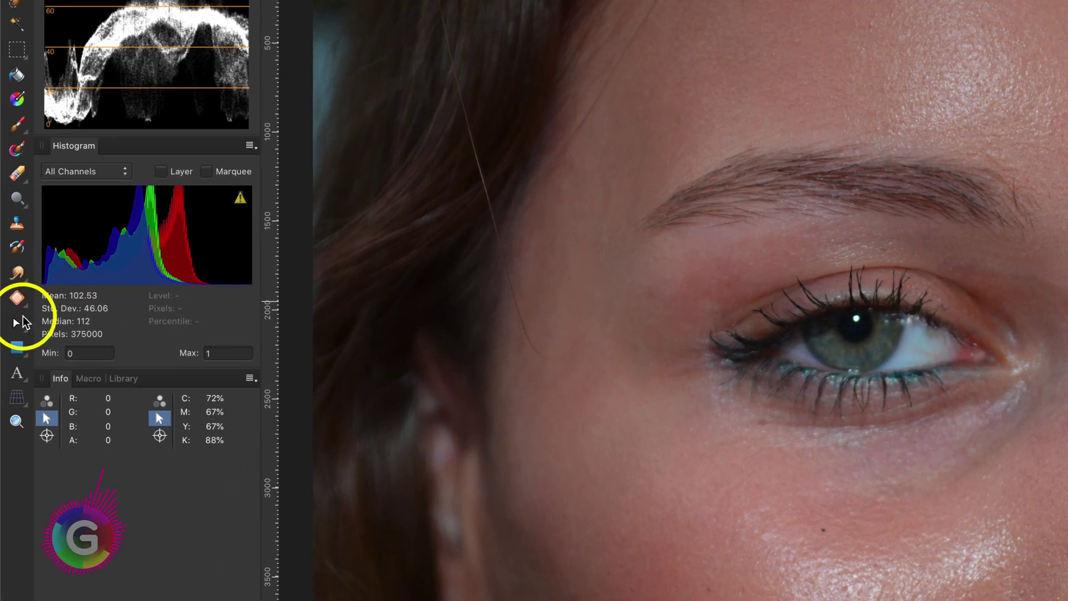
click(17, 298)
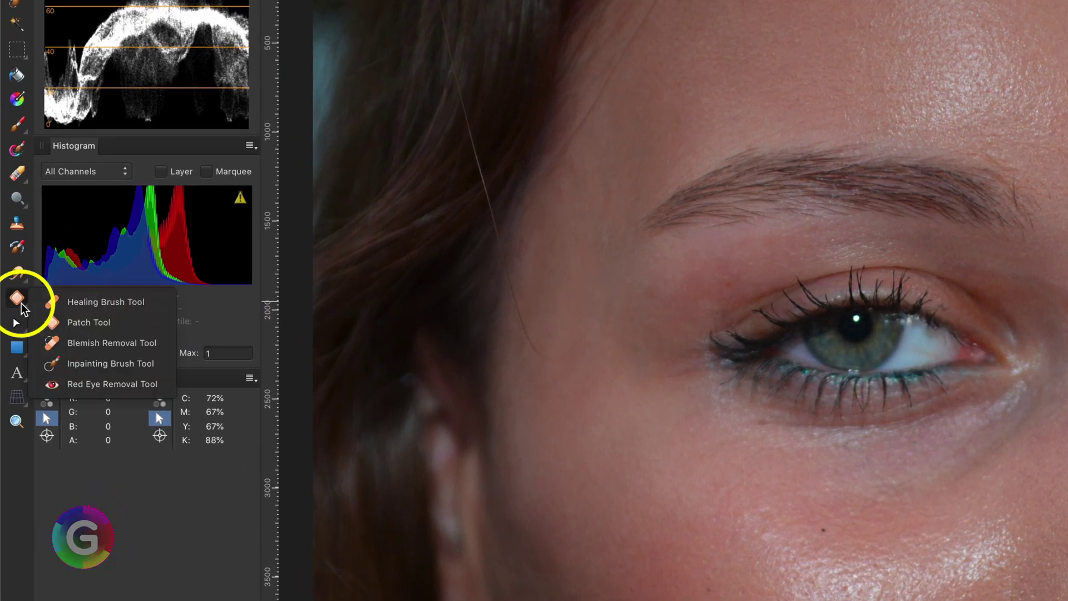
click(132, 326)
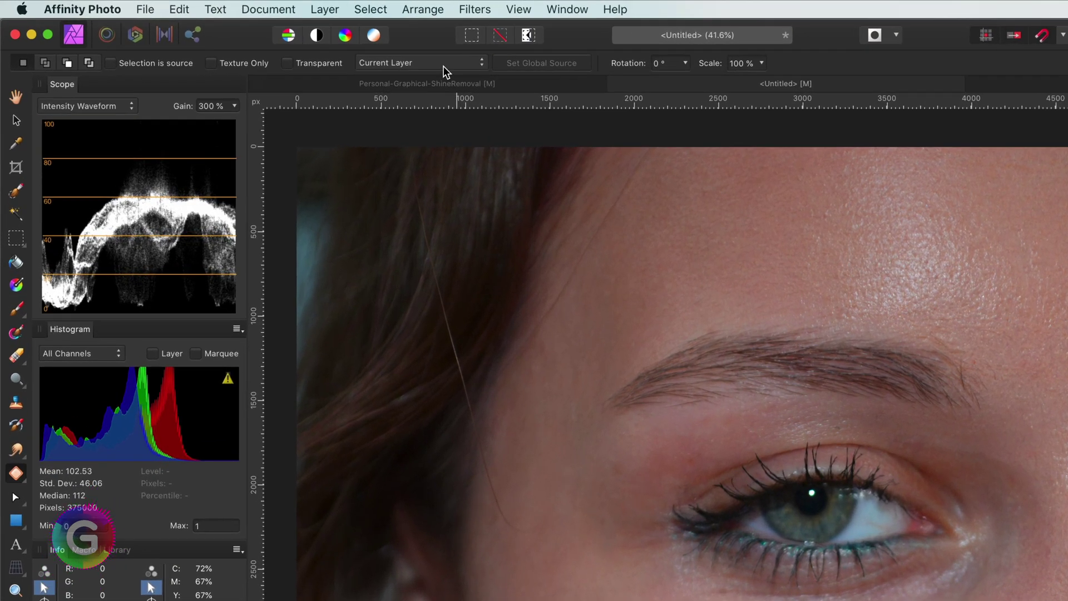
click(444, 71)
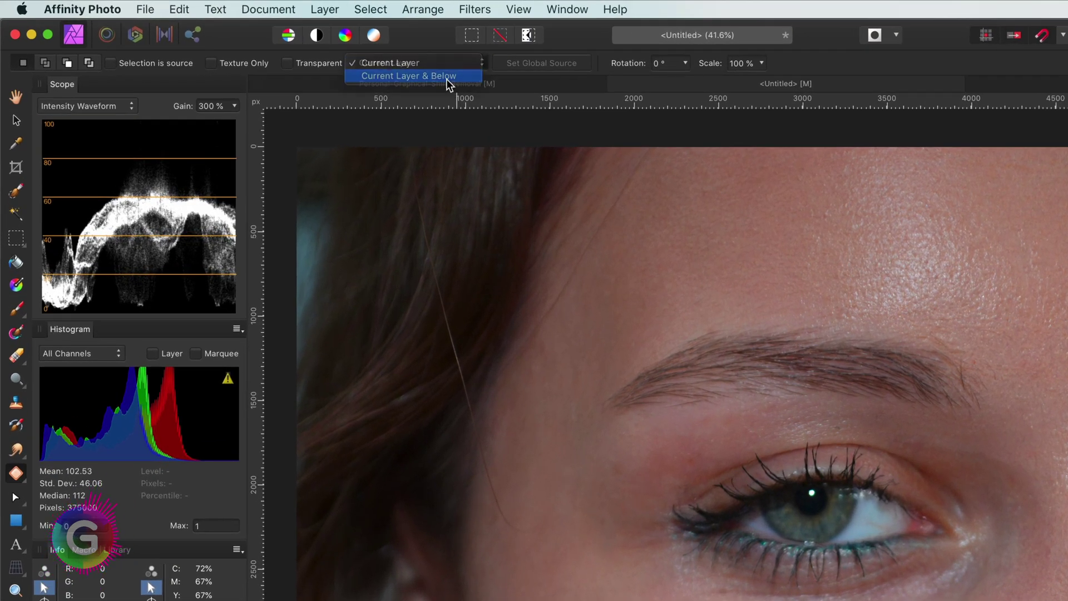
click(448, 78)
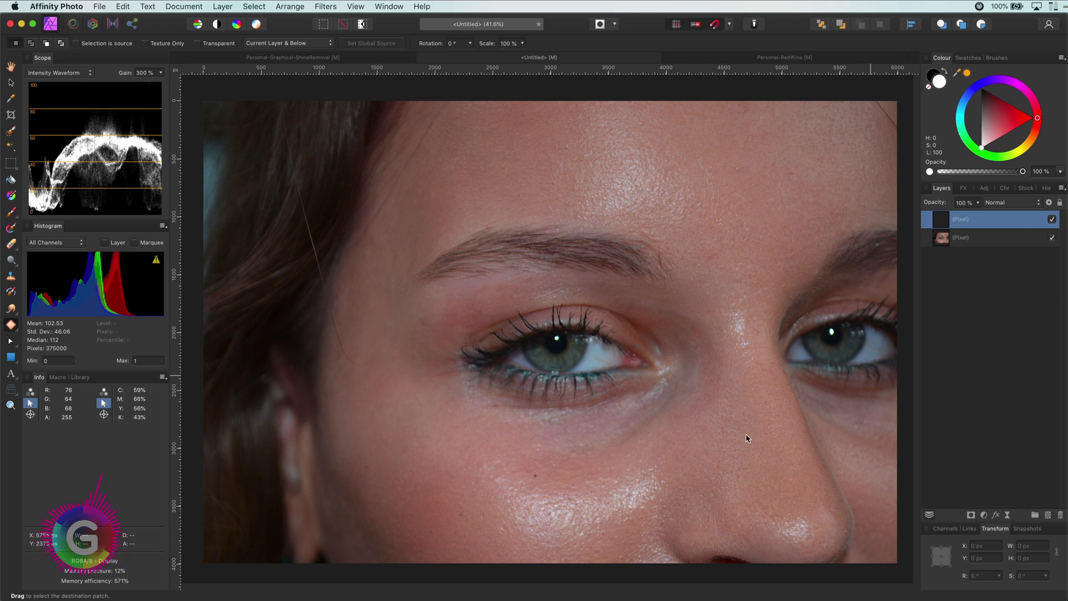
- Patch the shiny areas on the lower cheek and forehead with nearby clean skin
mouse_move(605, 543)
mouse_down()
mouse_move(662, 504)
mouse_move(670, 475)
mouse_move(613, 466)
mouse_move(536, 484)
mouse_move(503, 457)
mouse_move(471, 465)
mouse_move(485, 523)
mouse_move(522, 549)
mouse_move(606, 542)
mouse_up()
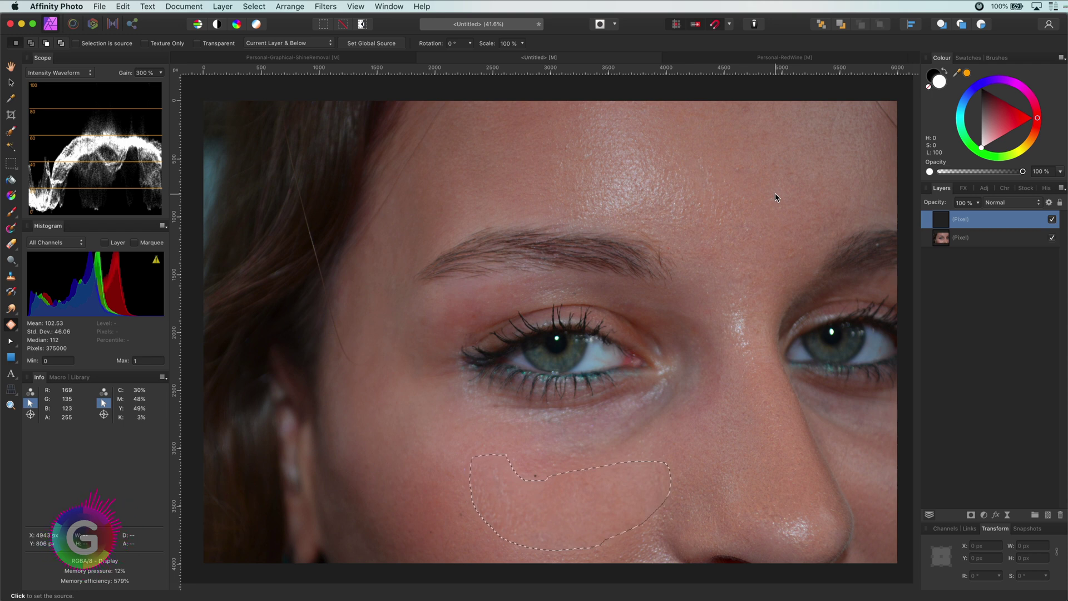
click(776, 196)
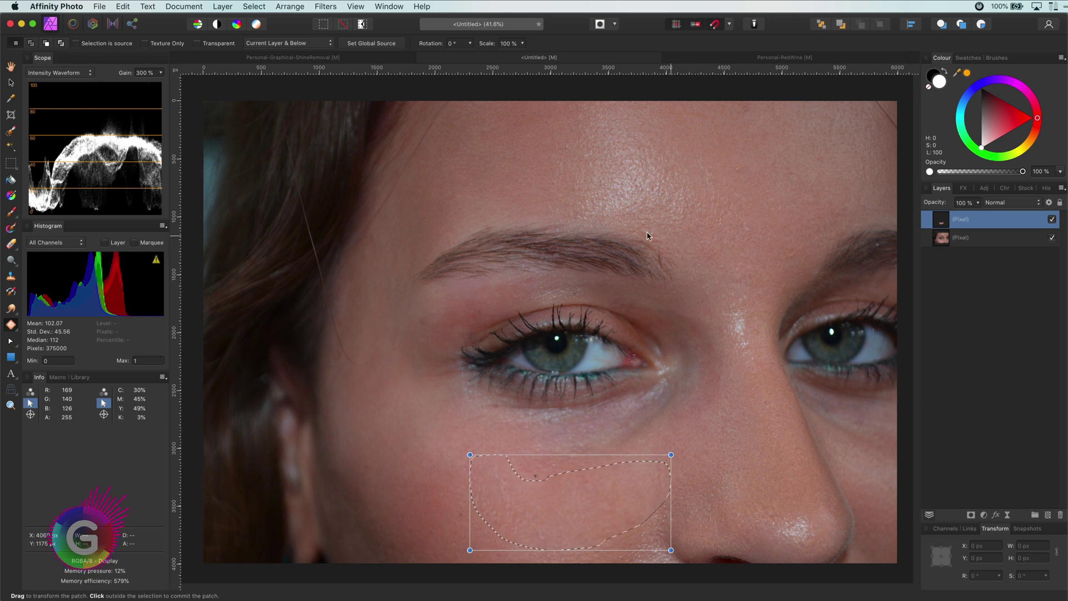
click(567, 186)
mouse_move(596, 198)
mouse_down()
mouse_move(596, 157)
mouse_move(692, 210)
mouse_move(629, 111)
mouse_up()
click(785, 175)
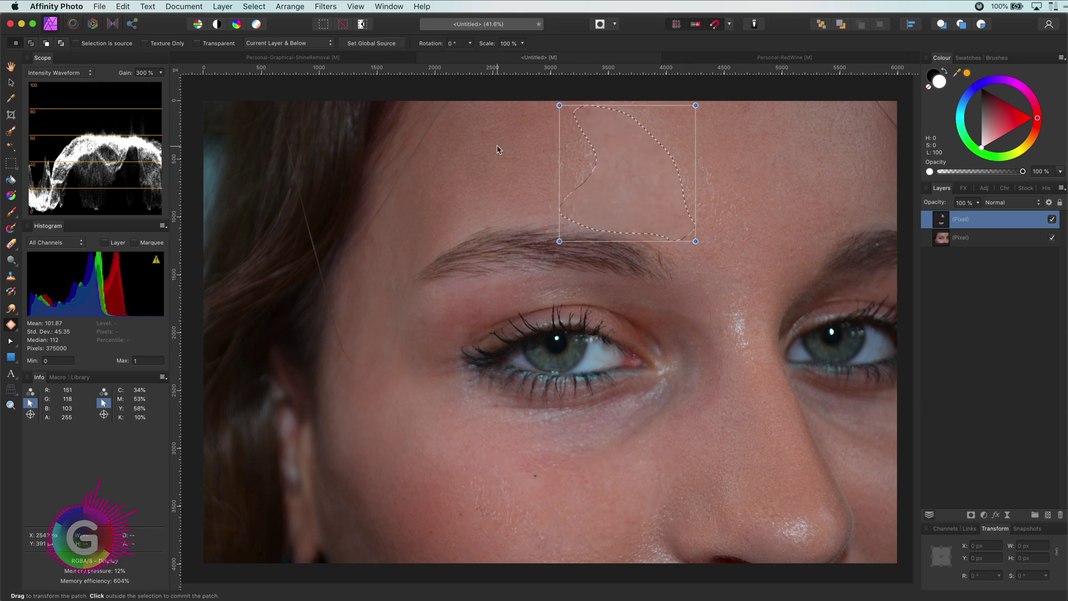
click(548, 150)
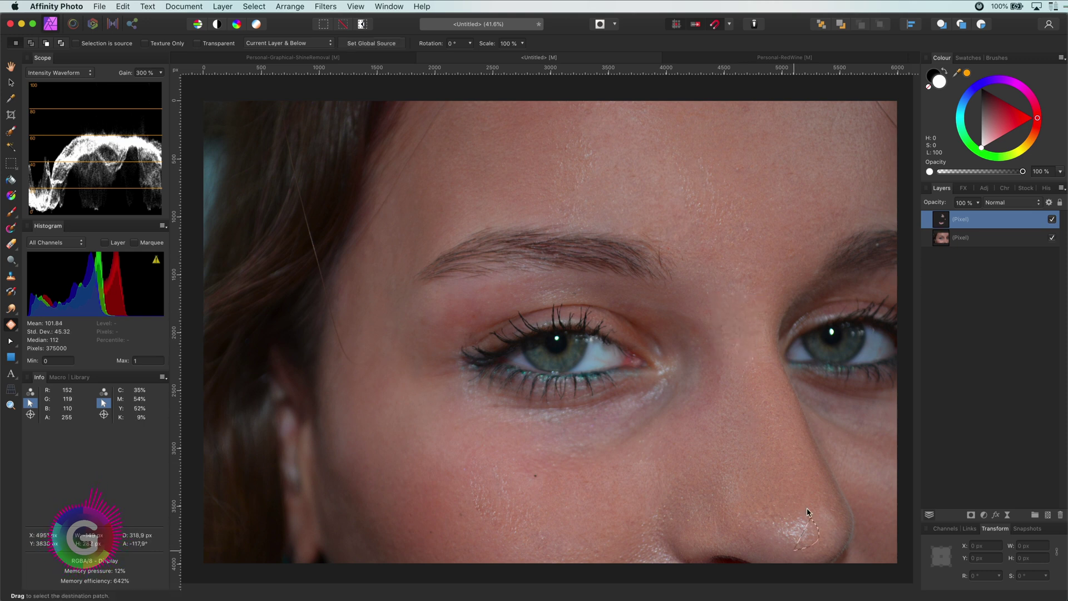
- Patch the shine on the nose tip and the bottom of the nose
mouse_move(810, 522)
mouse_down()
mouse_move(795, 511)
mouse_move(801, 551)
mouse_up()
click(751, 317)
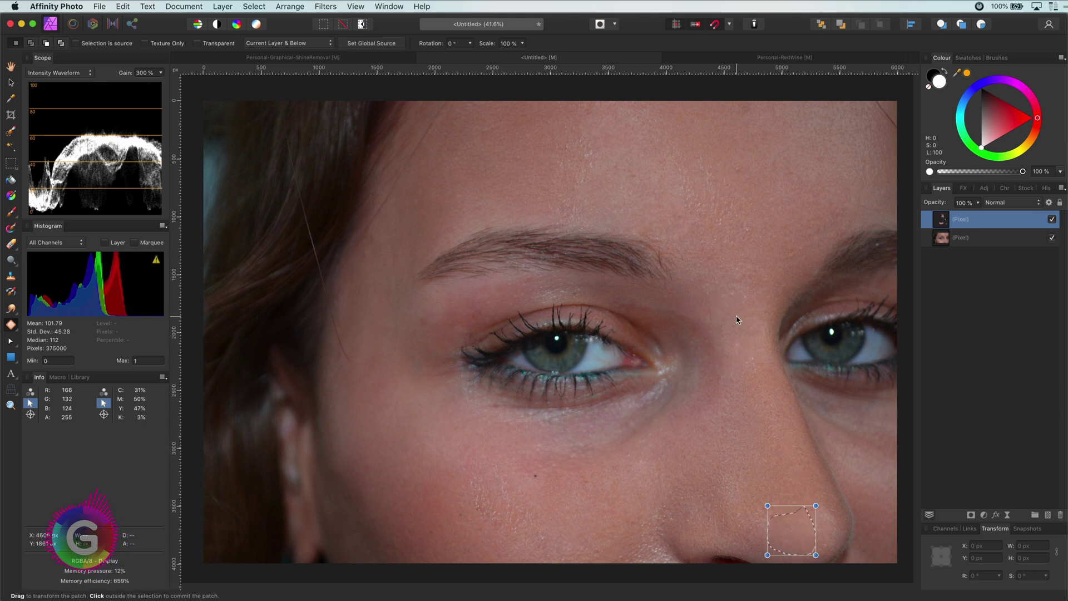
click(836, 520)
drag(635, 546, 679, 564)
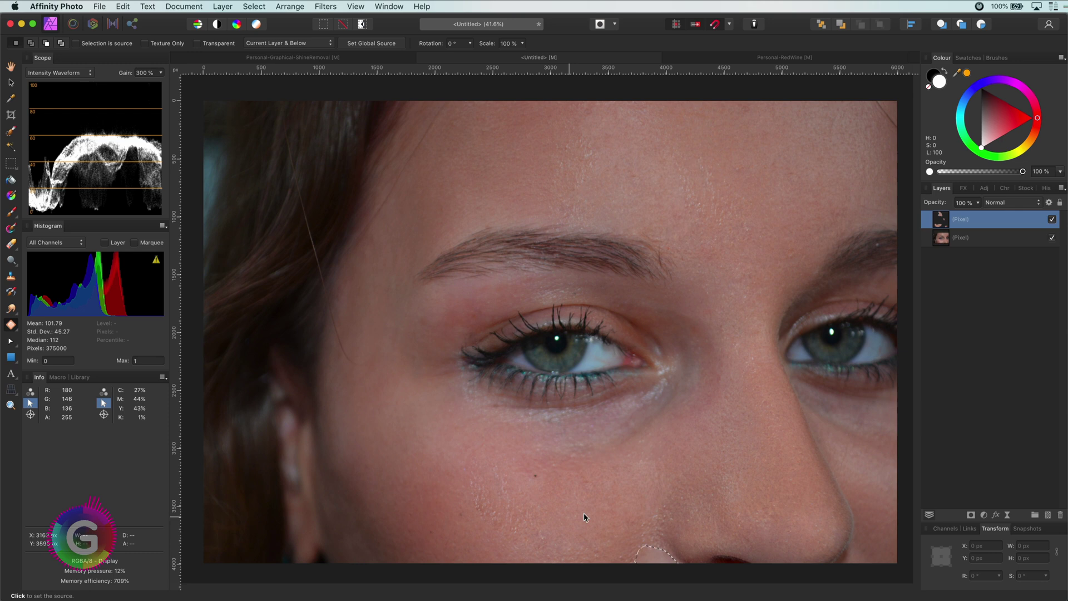
click(587, 533)
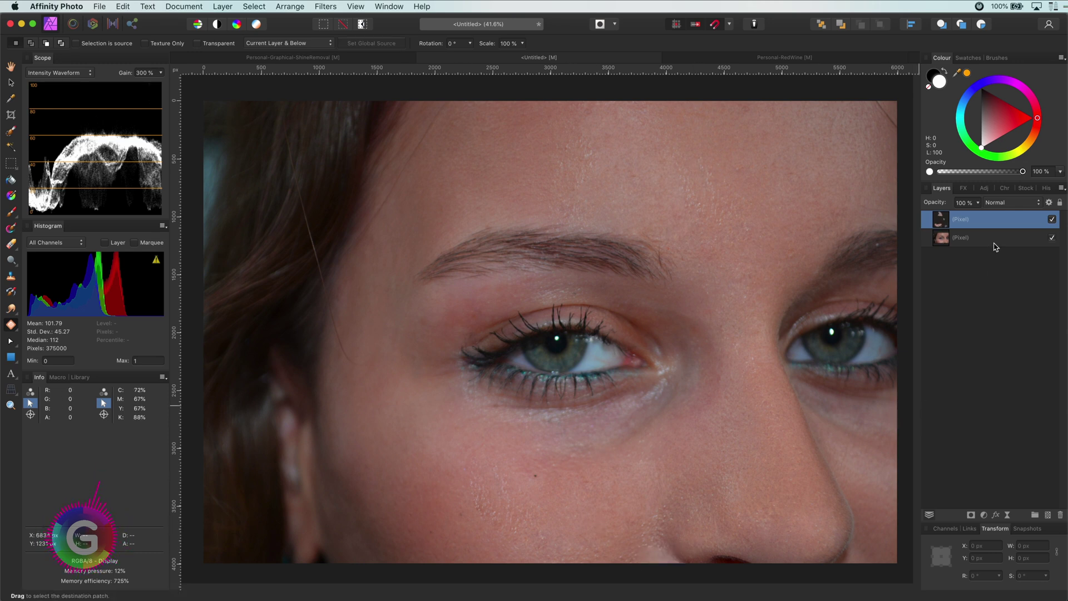
- Compare the retouch layer with the original, then set it to Darken at 87% opacity
click(1052, 220)
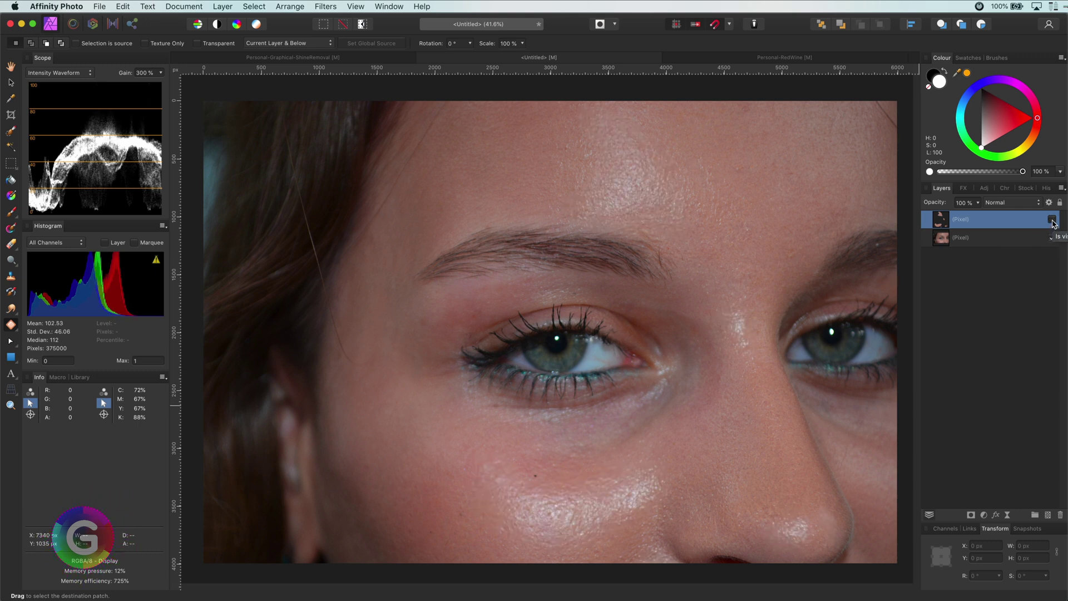
click(1051, 220)
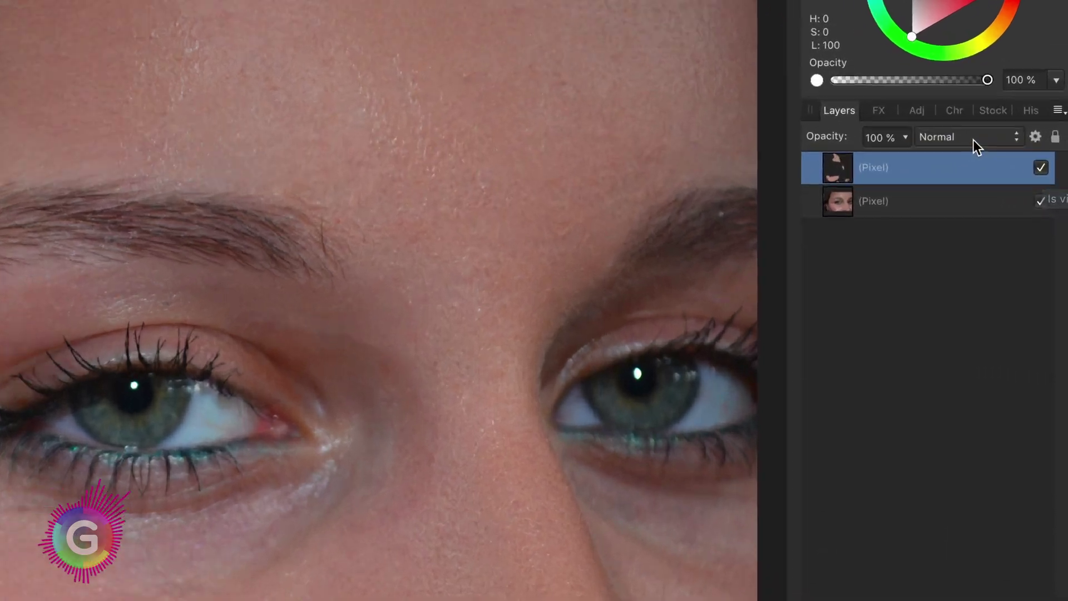
click(1011, 202)
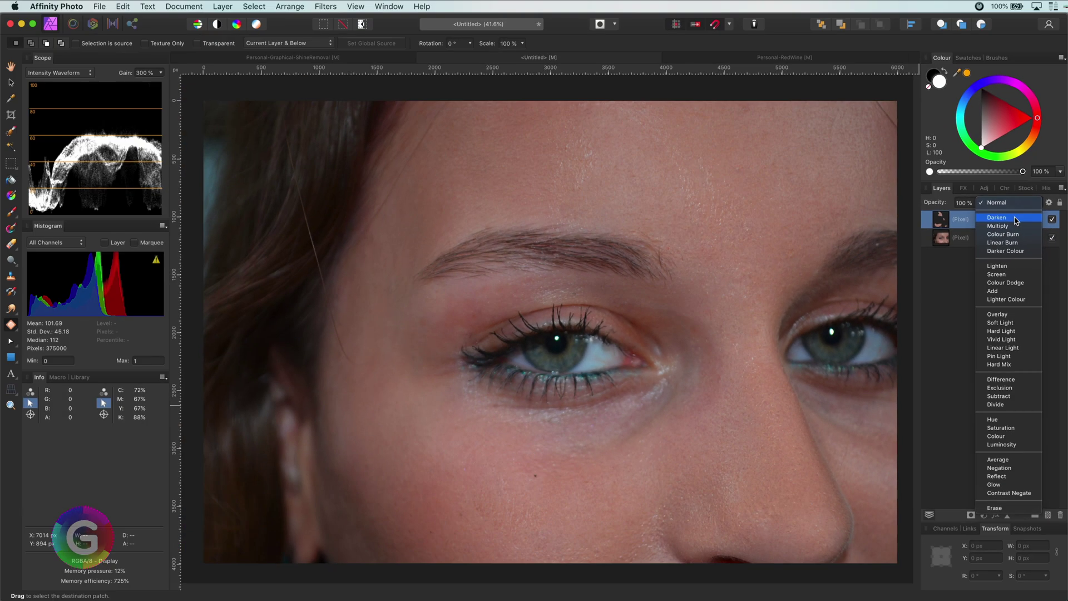
click(967, 157)
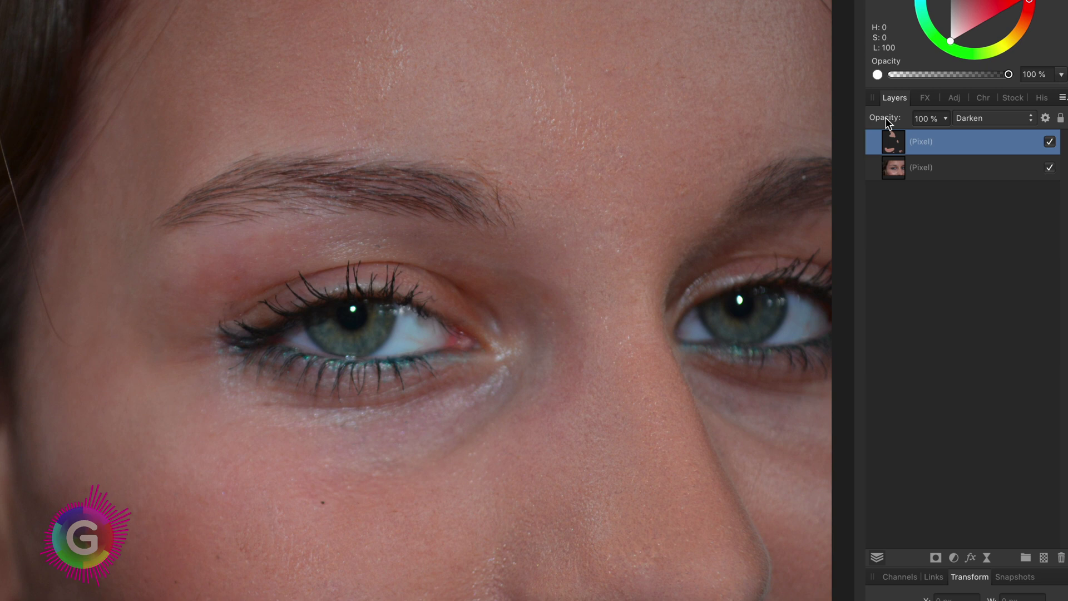
mouse_move(882, 120)
mouse_down()
mouse_move(840, 119)
mouse_move(876, 122)
mouse_up()
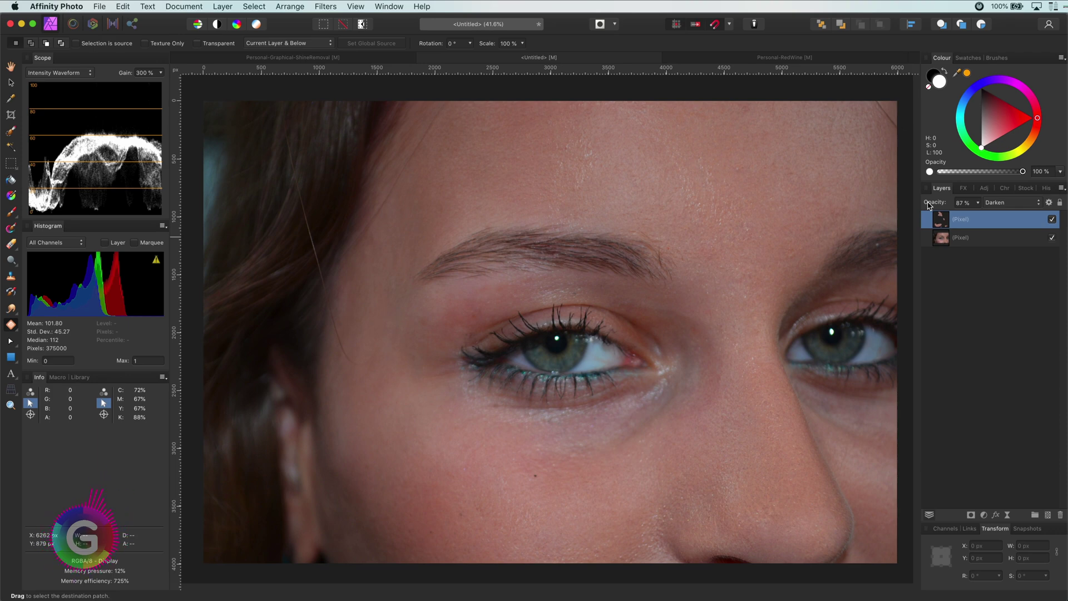
- Add a Curves adjustment with a midpoint and its top-right endpoint lowered to dim highlights
click(985, 516)
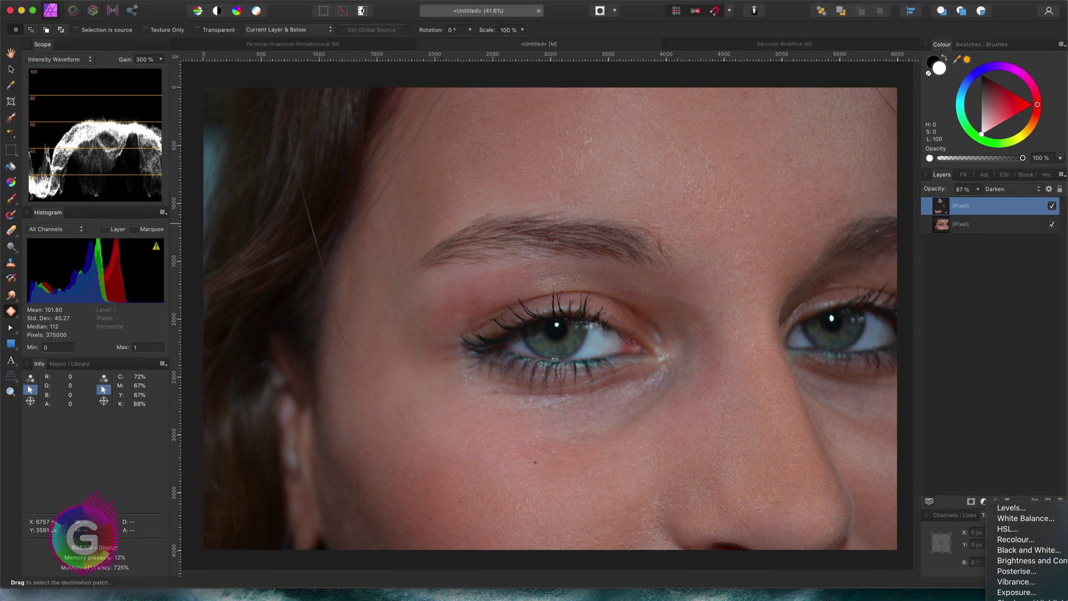
click(1026, 537)
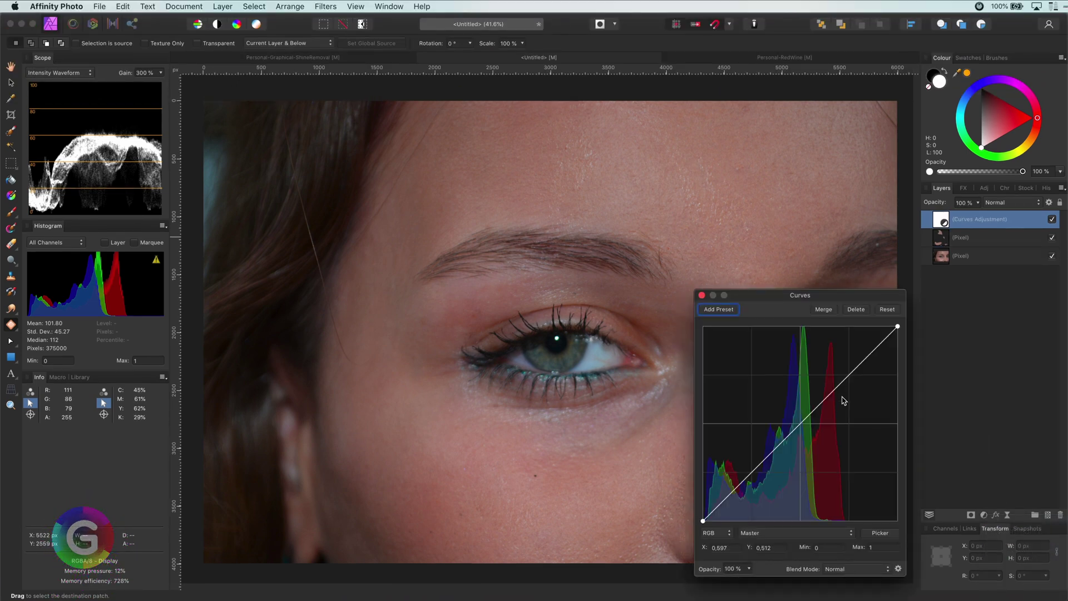
click(803, 421)
drag(898, 326, 914, 367)
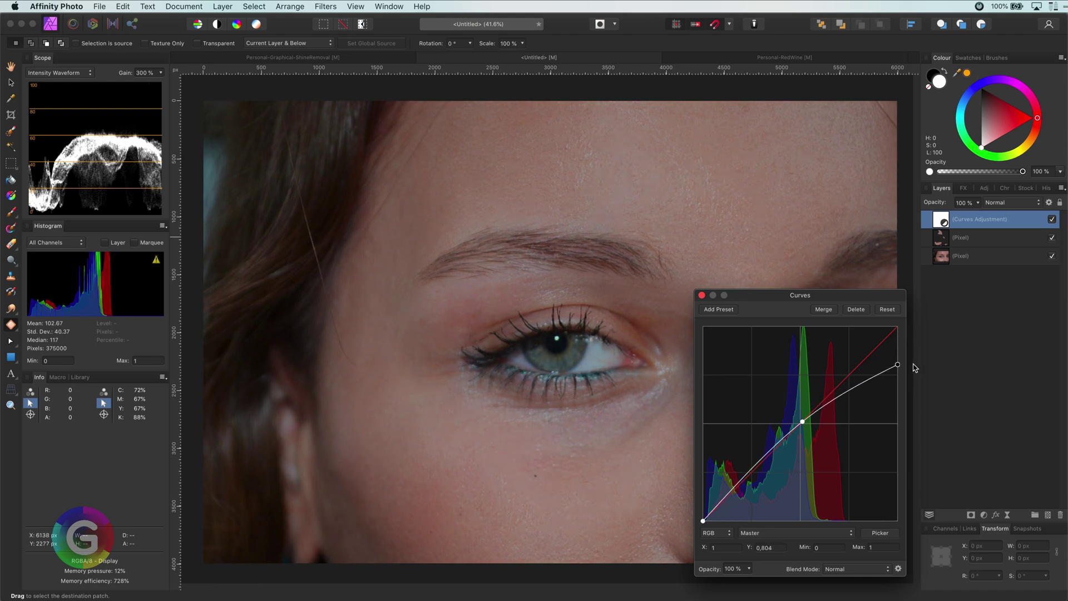
click(701, 295)
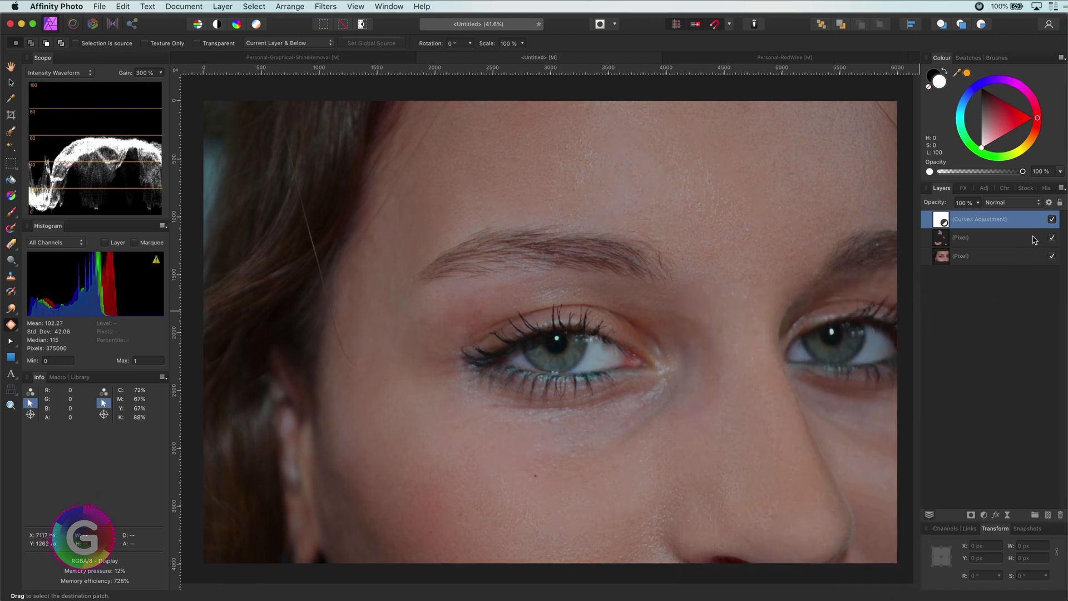
- Shape the Curves' underlying blend range into a peak at In 75%, Out 43%
click(1052, 220)
click(1052, 219)
click(1048, 203)
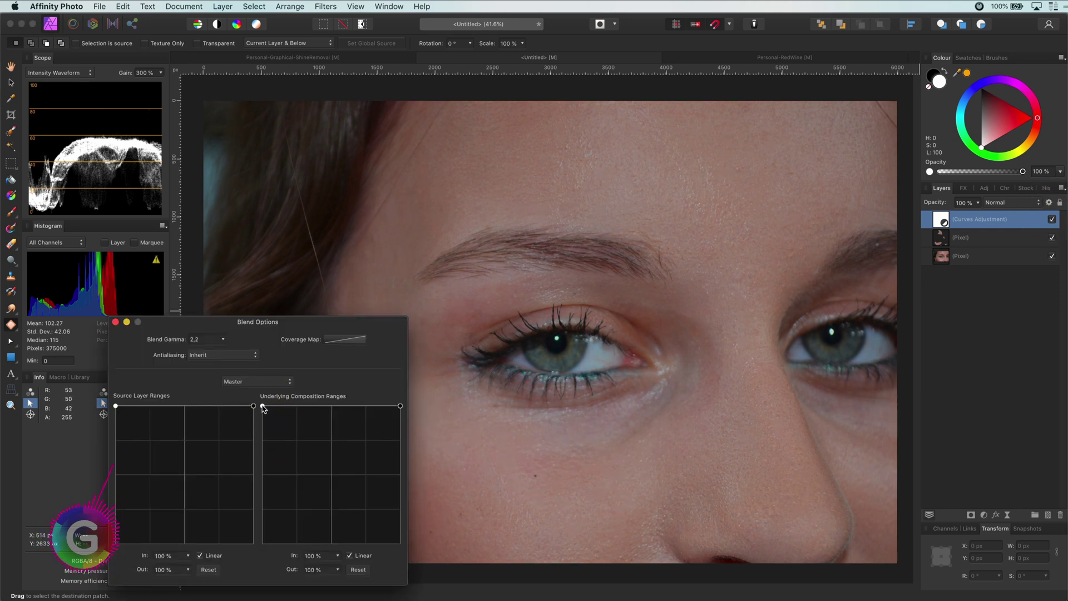
drag(264, 409, 263, 545)
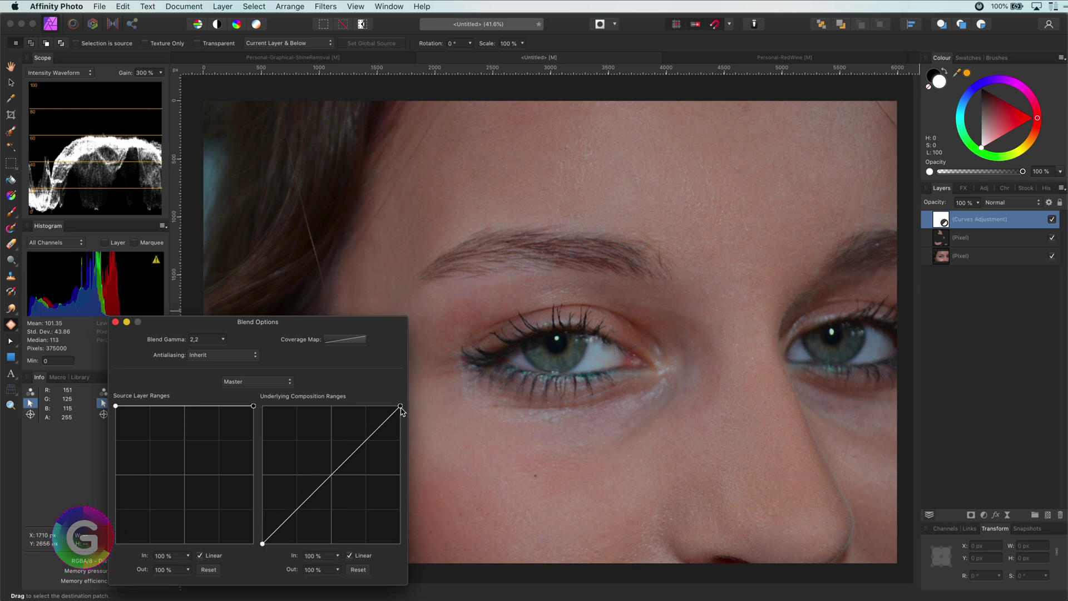
drag(401, 408, 334, 543)
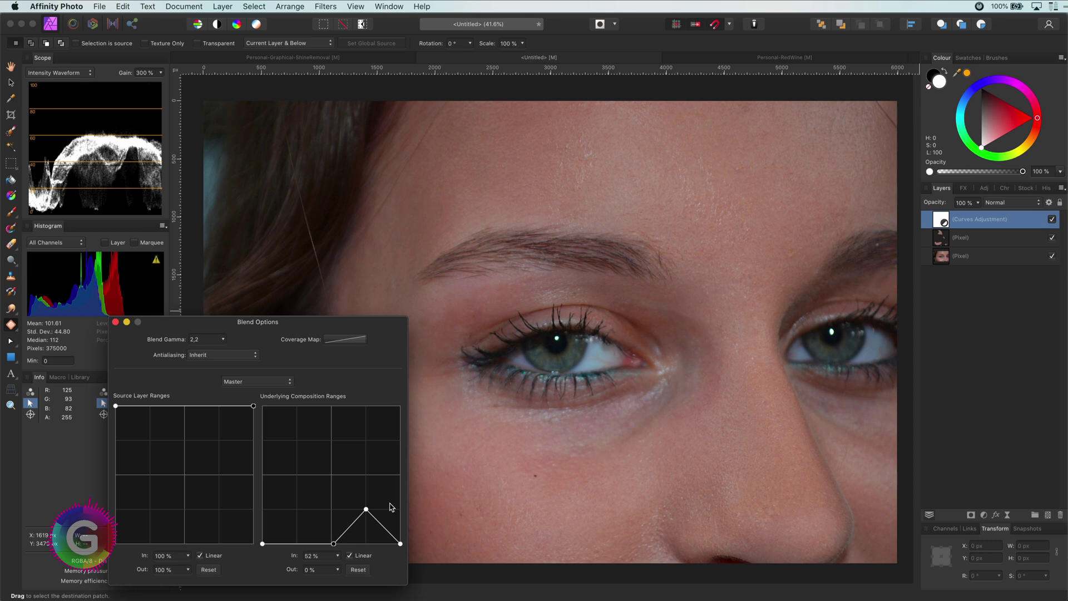
drag(366, 510, 367, 484)
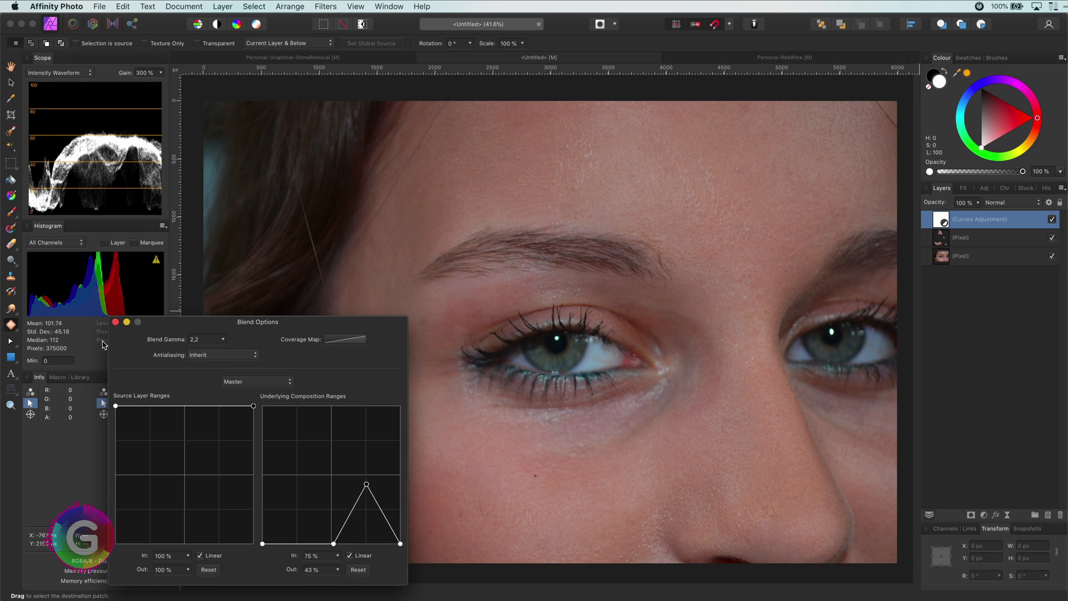
click(115, 322)
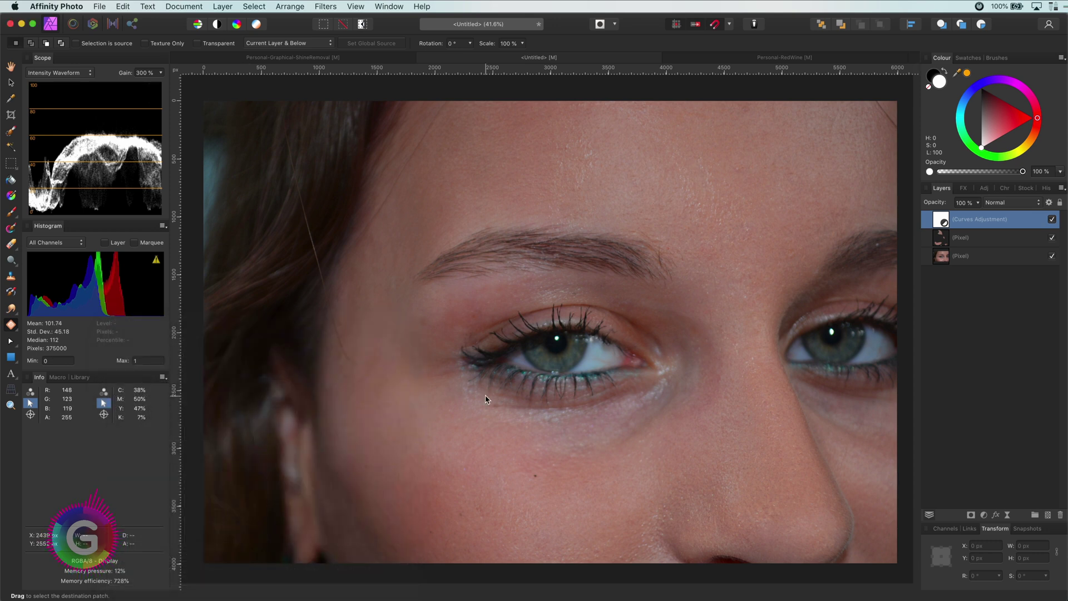
click(1053, 220)
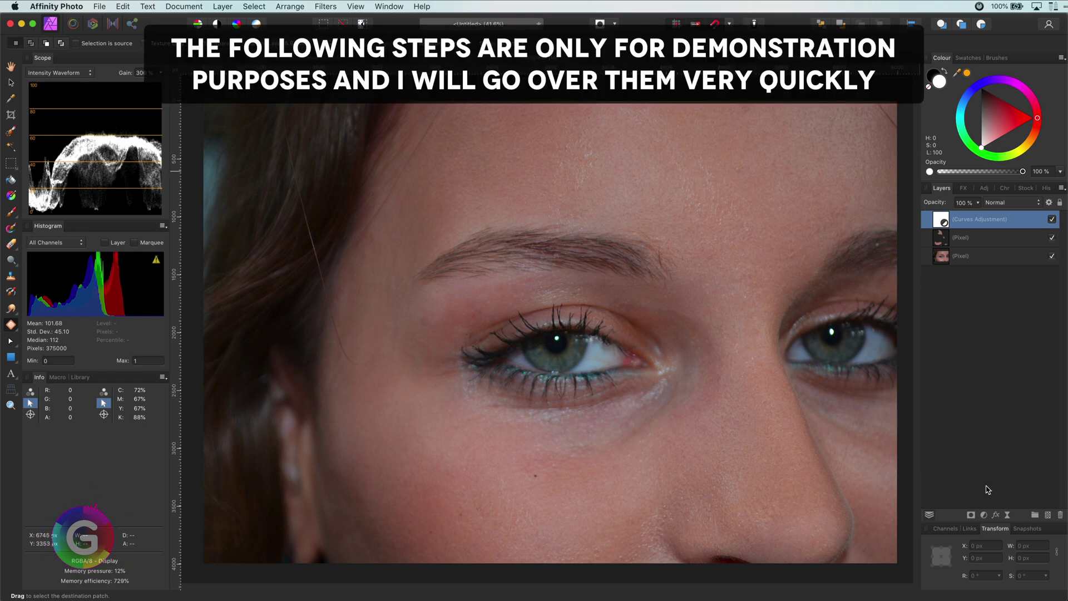
- Add a Curves adjustment with the curve and midtones raised to brighten the image
click(984, 514)
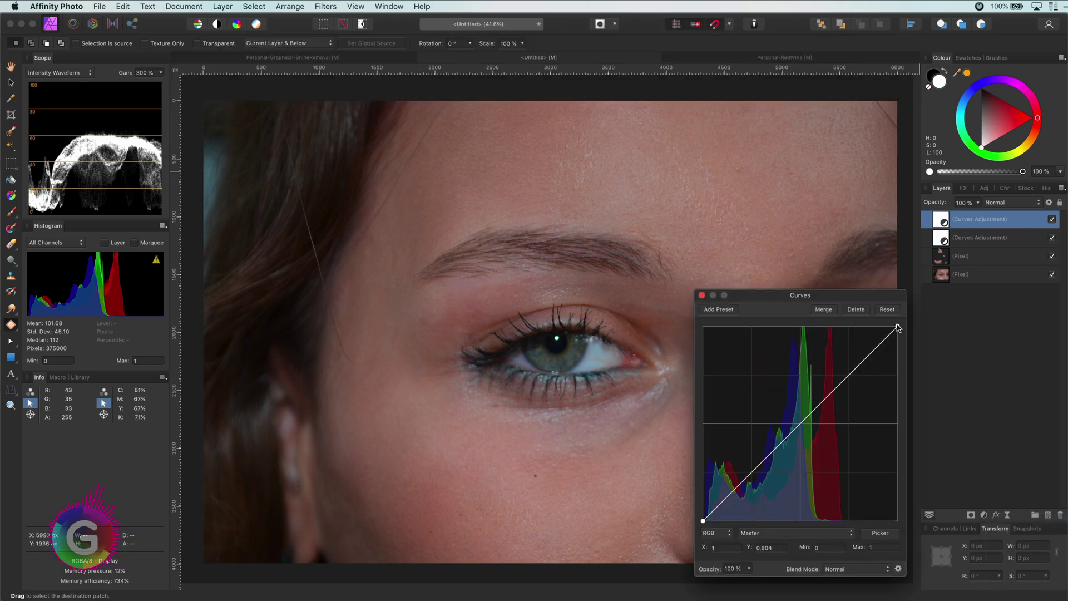
drag(898, 328, 862, 326)
drag(789, 421, 778, 412)
click(701, 295)
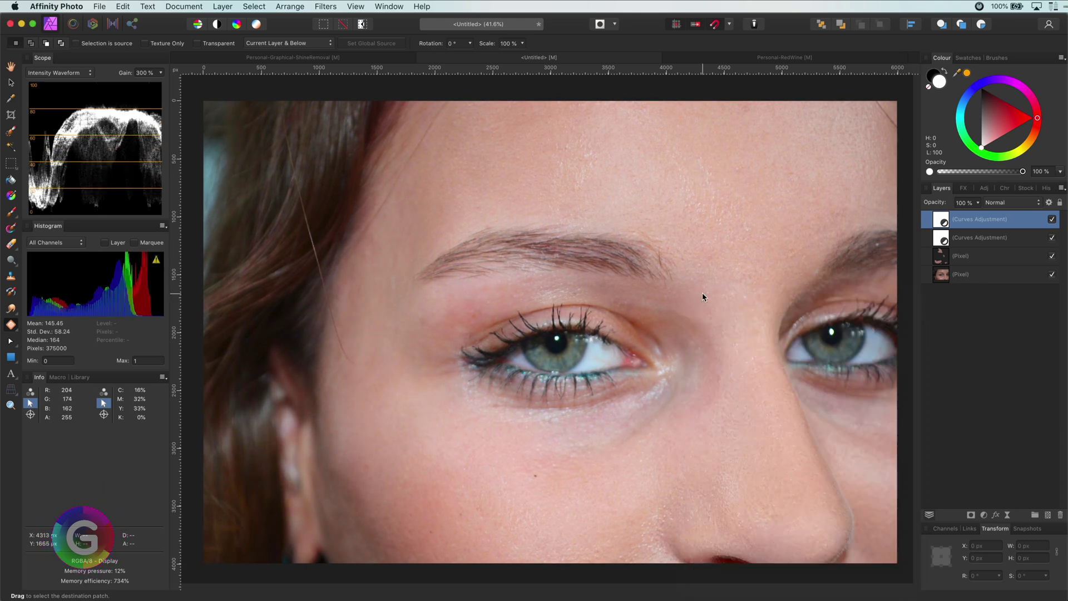
- Invert its mask and paint white over both irises with a 256 px soft brush
key(super+i)
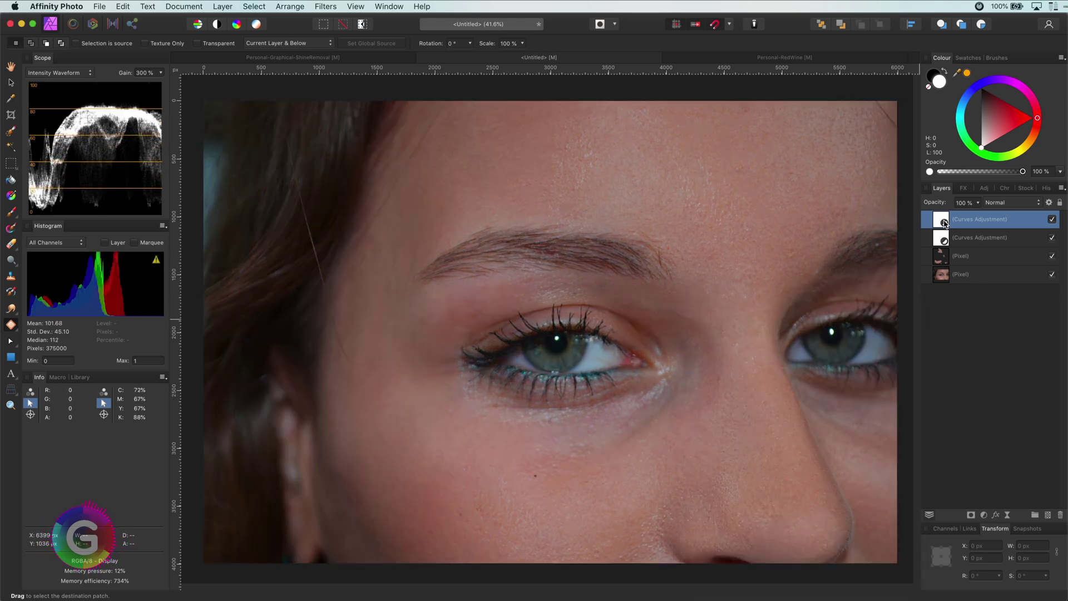
key(b)
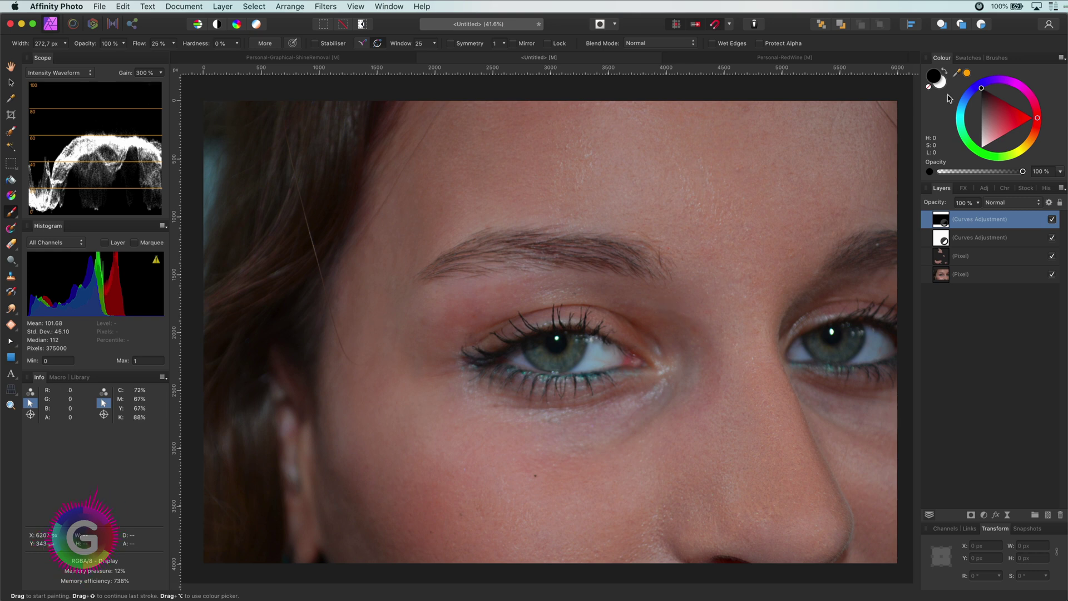
click(989, 58)
click(990, 134)
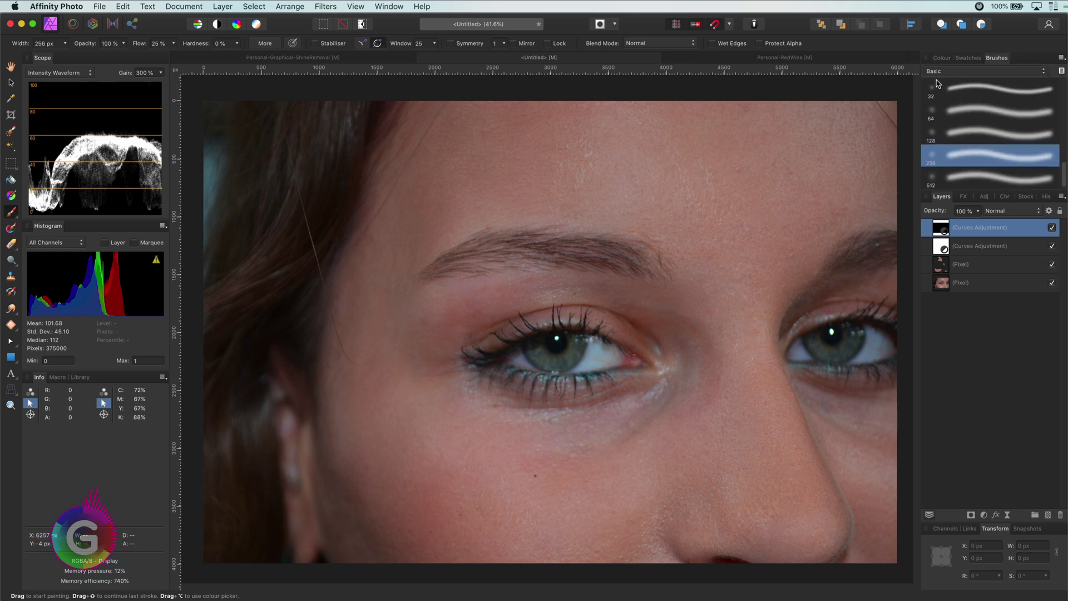
key(x)
mouse_move(575, 357)
mouse_down()
mouse_move(553, 358)
mouse_move(568, 350)
mouse_up()
mouse_move(822, 348)
mouse_down()
mouse_move(820, 339)
mouse_move(856, 330)
mouse_up()
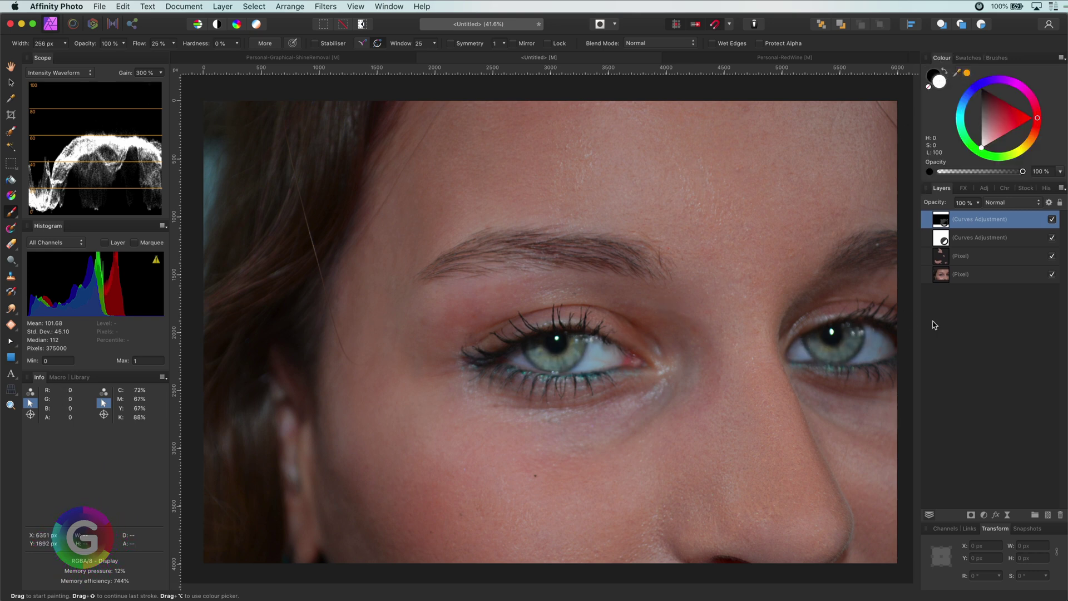
- Add a Curves adjustment with the curve pulled down to darken the shadows
click(988, 516)
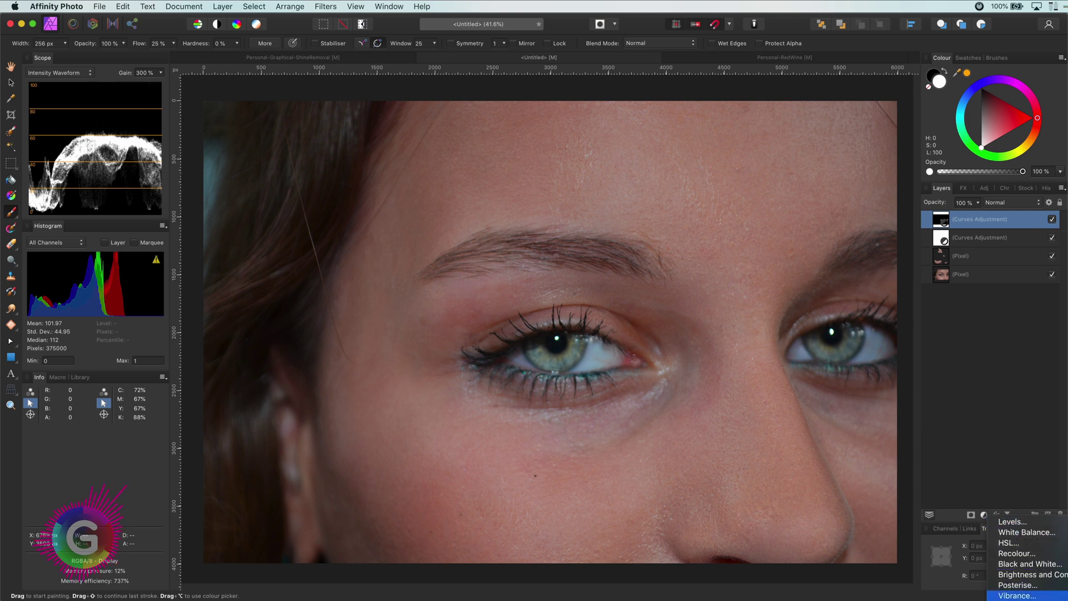
key(c)
key(Return)
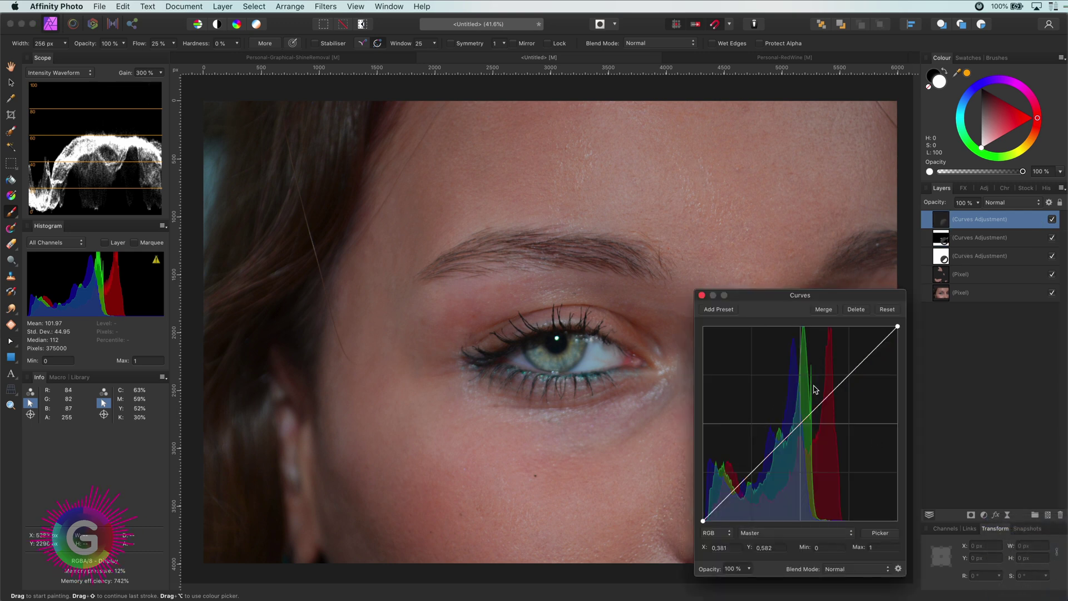
drag(798, 427, 800, 438)
drag(733, 499, 732, 504)
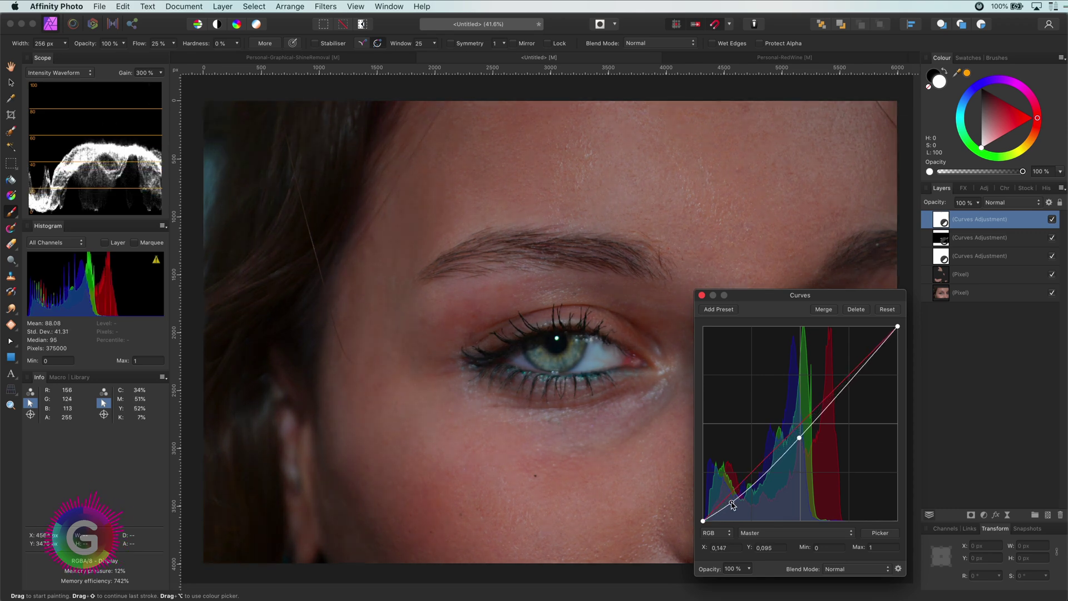
click(702, 295)
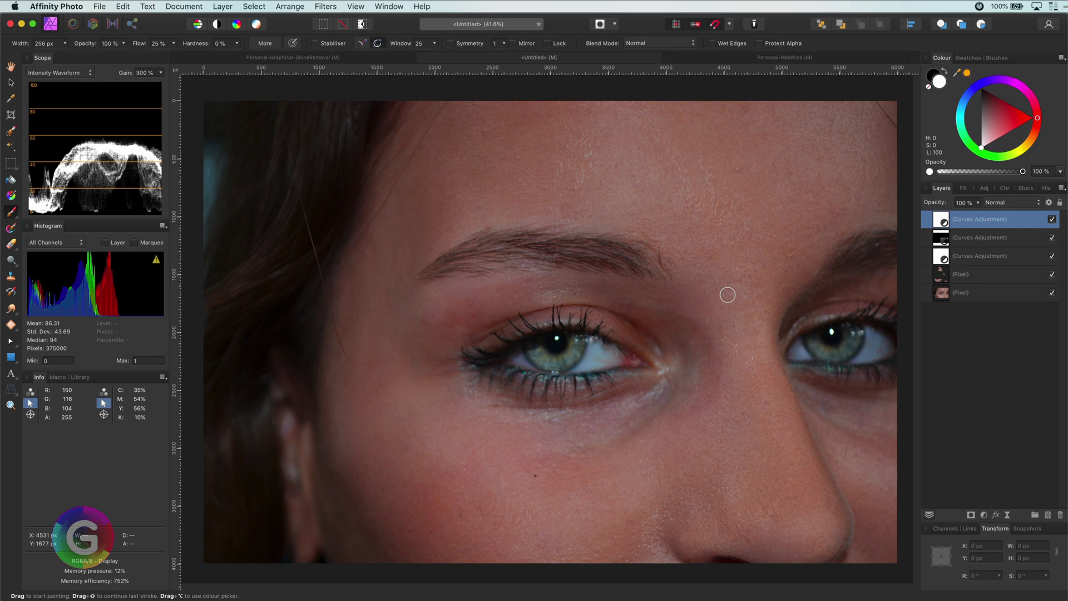
- Invert its mask and paint the darkening over the left side, then mid-grey over the hair
key(super+i)
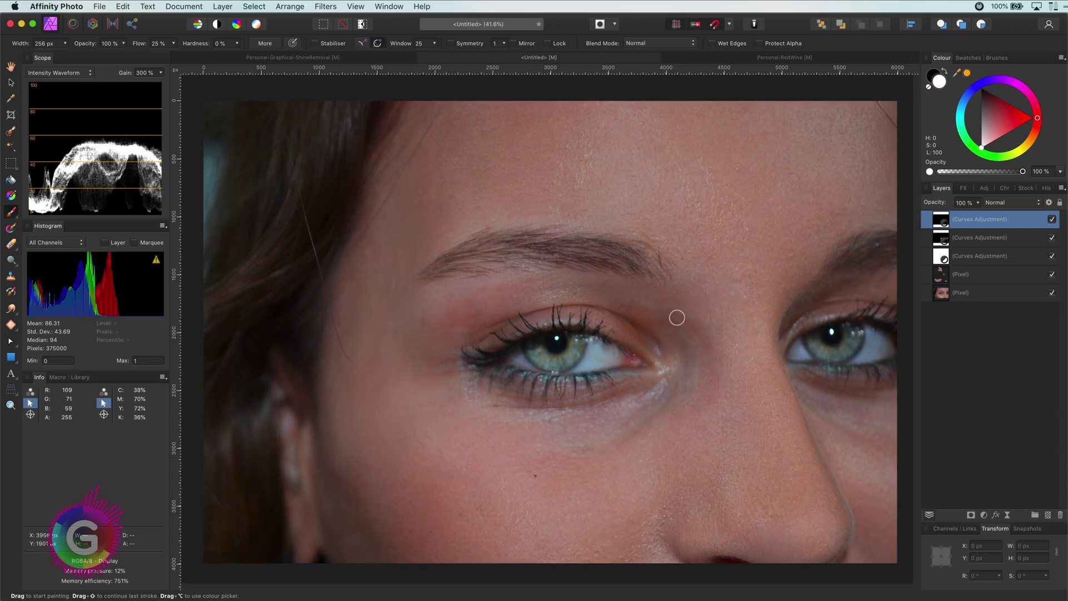
key(bracketright)
key(bracketright)
key(bracketright)
key(bracketright)
key(bracketright)
key(bracketright)
key(bracketright)
key(bracketright)
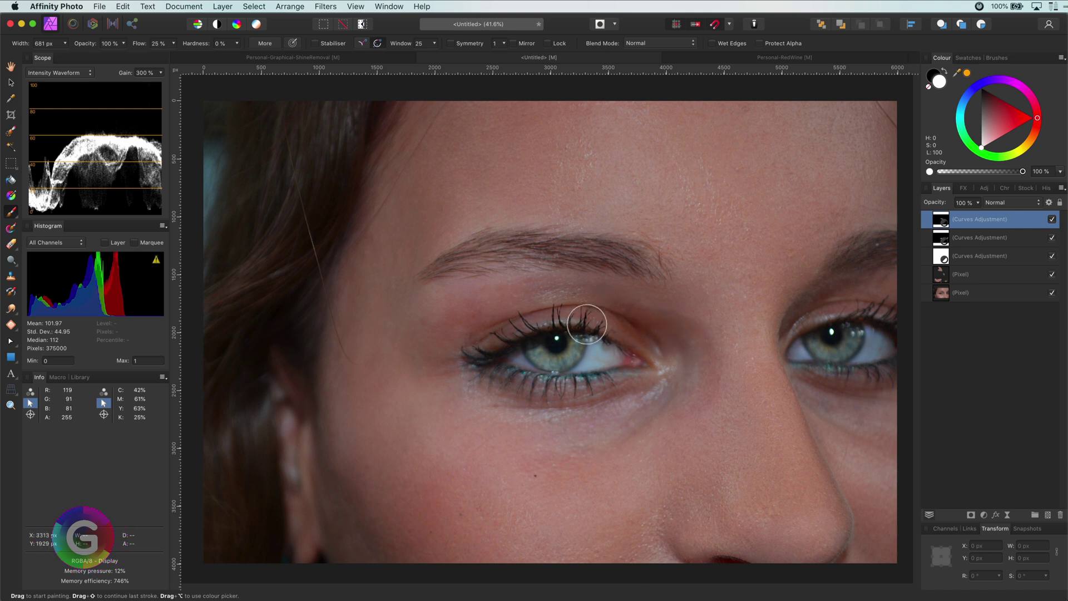
key(x)
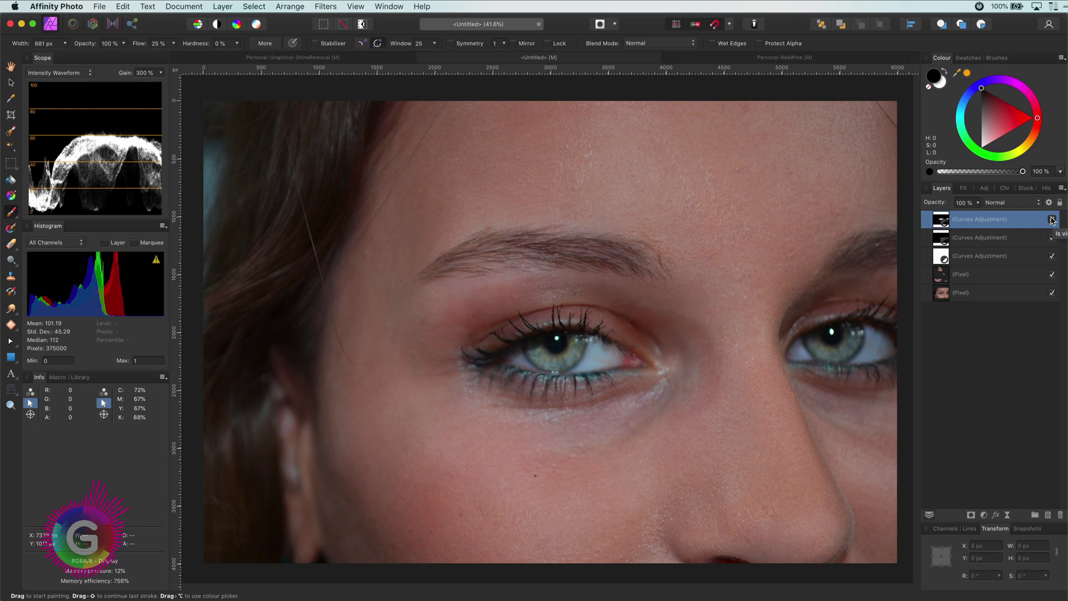
drag(649, 370, 523, 373)
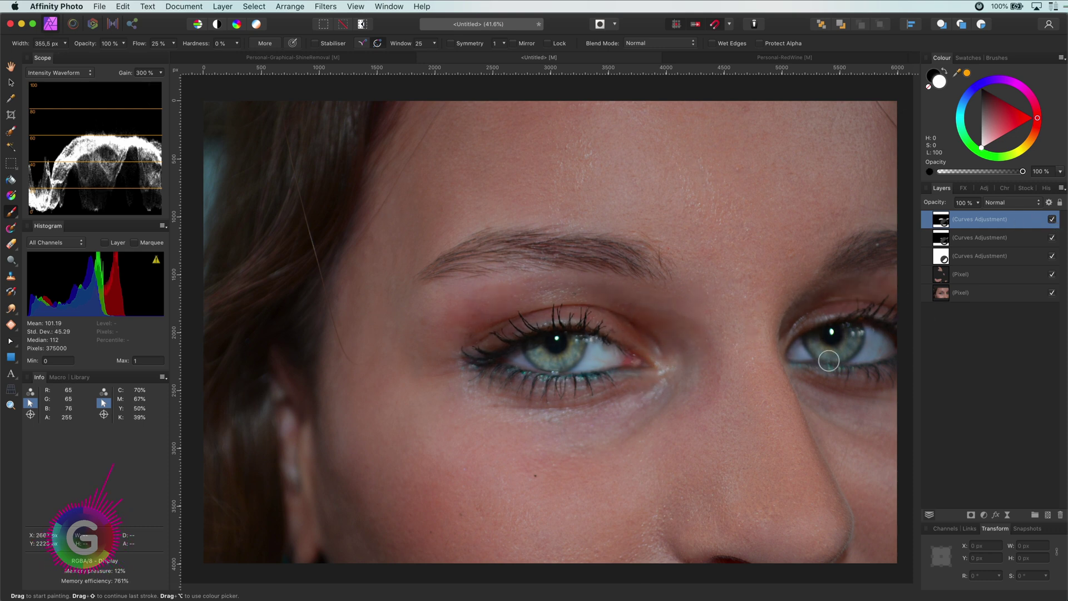
key(bracketleft)
key(bracketleft)
key(bracketleft)
key(bracketleft)
key(bracketleft)
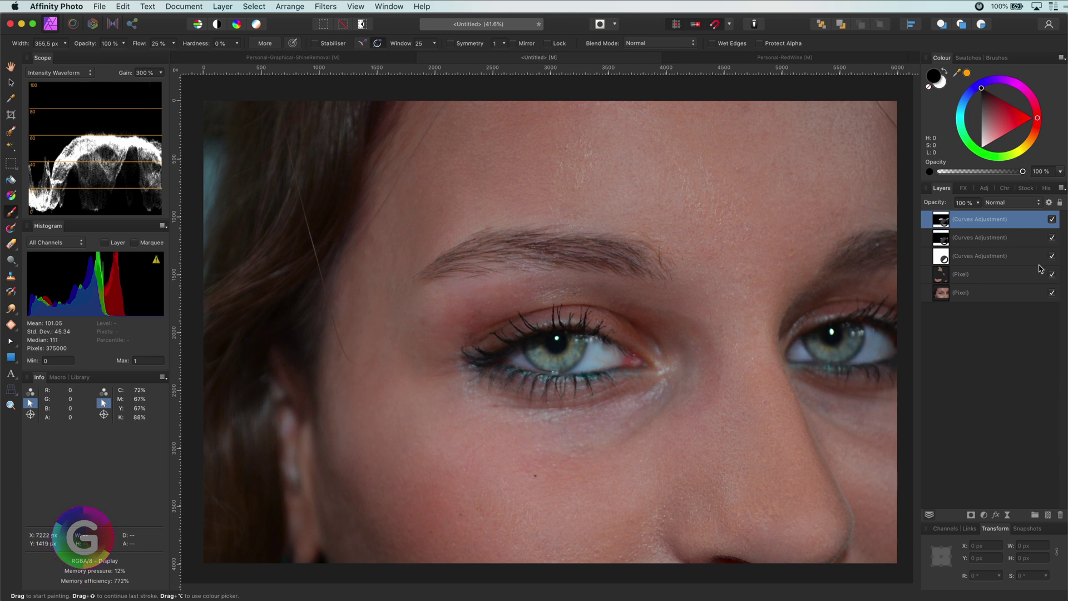
key(x)
key(bracketright)
key(bracketright)
key(bracketright)
key(bracketright)
key(bracketright)
key(bracketright)
key(bracketright)
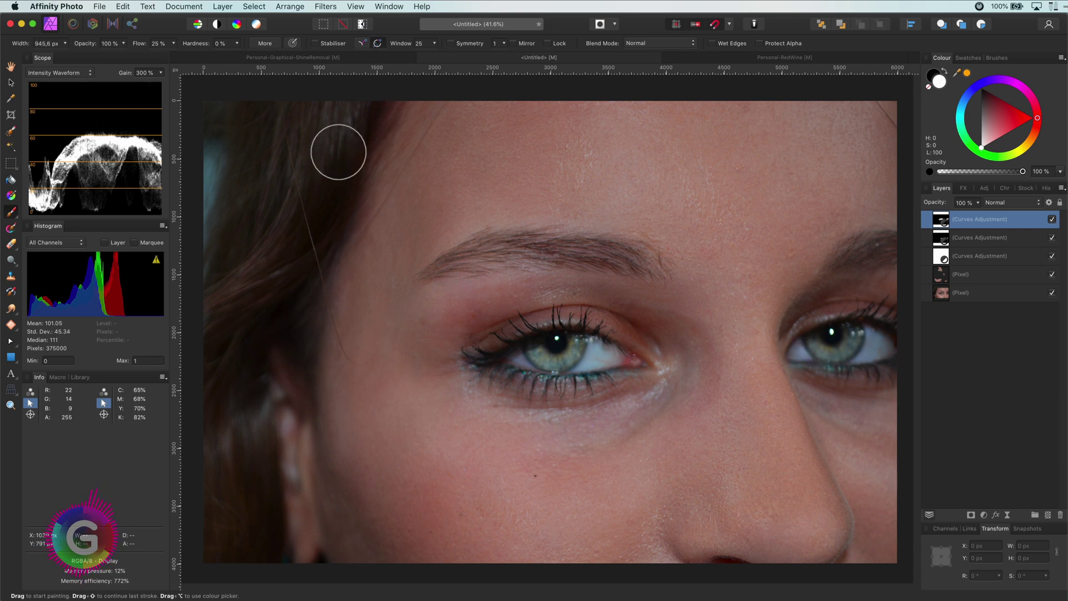
mouse_move(238, 436)
mouse_down()
mouse_move(217, 513)
mouse_move(358, 429)
mouse_up()
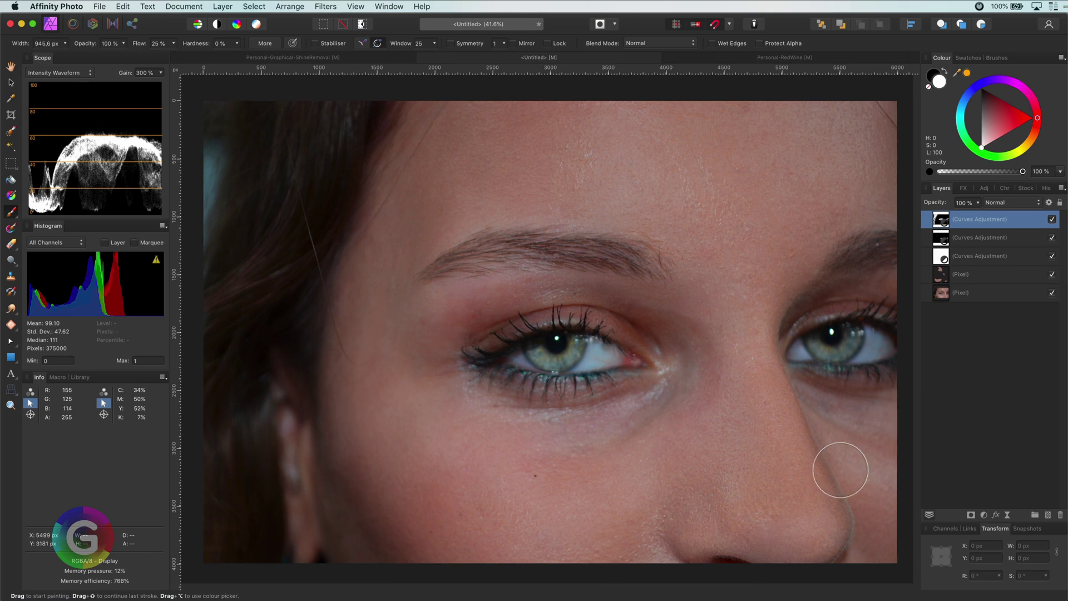
drag(983, 92, 982, 122)
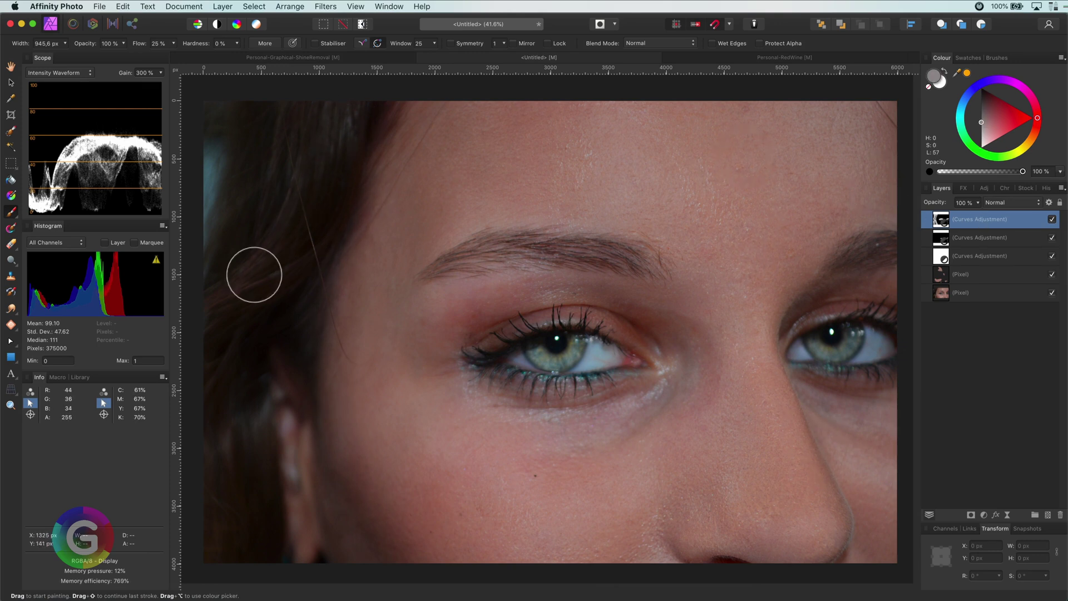
mouse_move(254, 274)
mouse_down()
mouse_move(329, 270)
mouse_move(336, 393)
mouse_up()
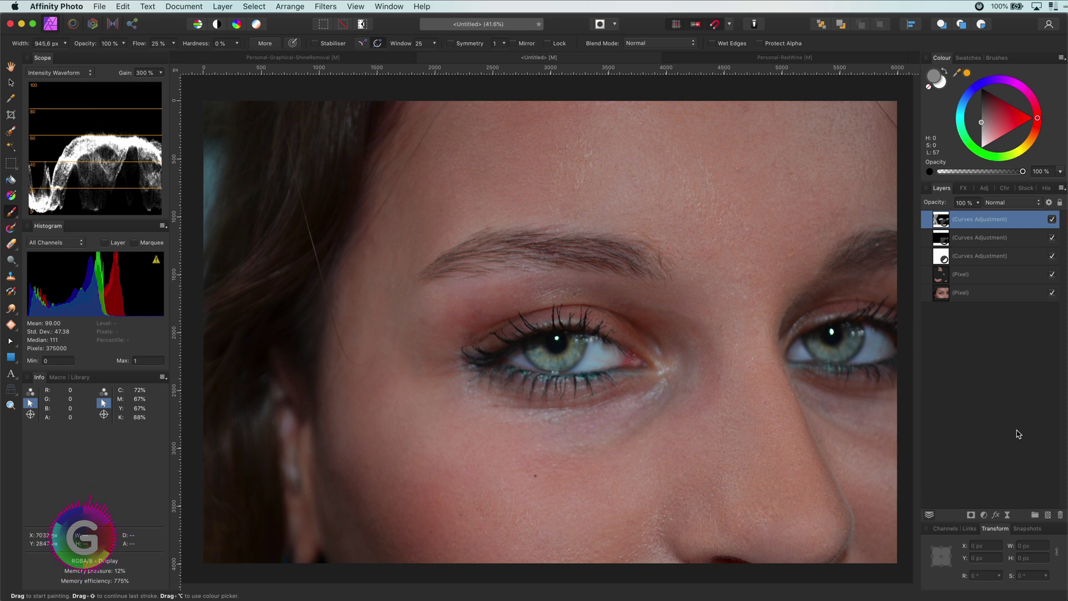
- Add an empty Darken-mode pixel layer, shrink the brush to 114.3 px and sample face skin
click(1049, 516)
key(bracketleft)
key(bracketleft)
key(bracketleft)
key(bracketleft)
key(bracketleft)
key(bracketleft)
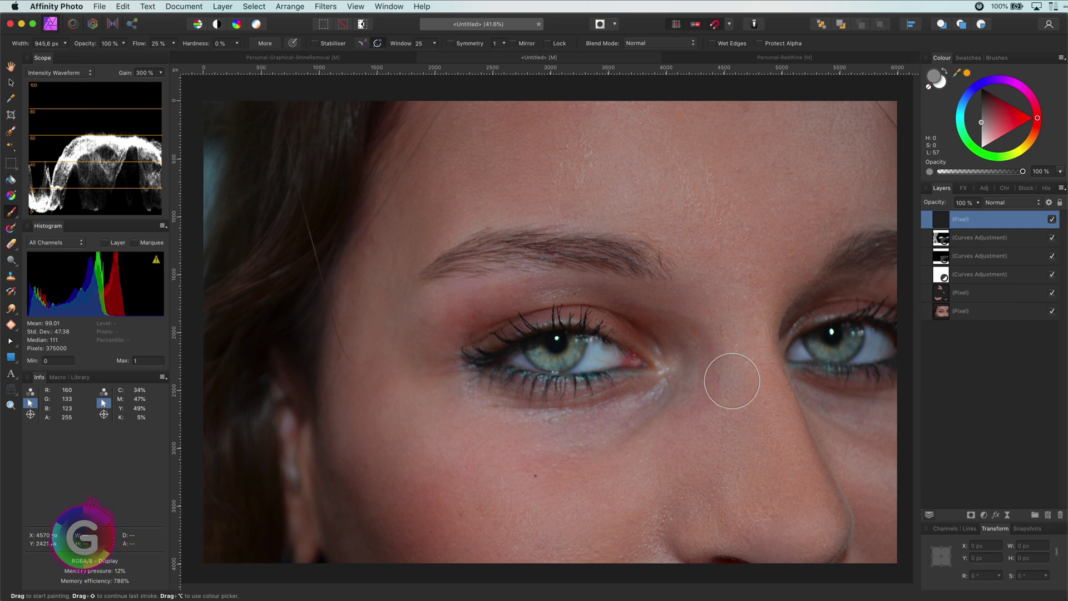
click(1010, 203)
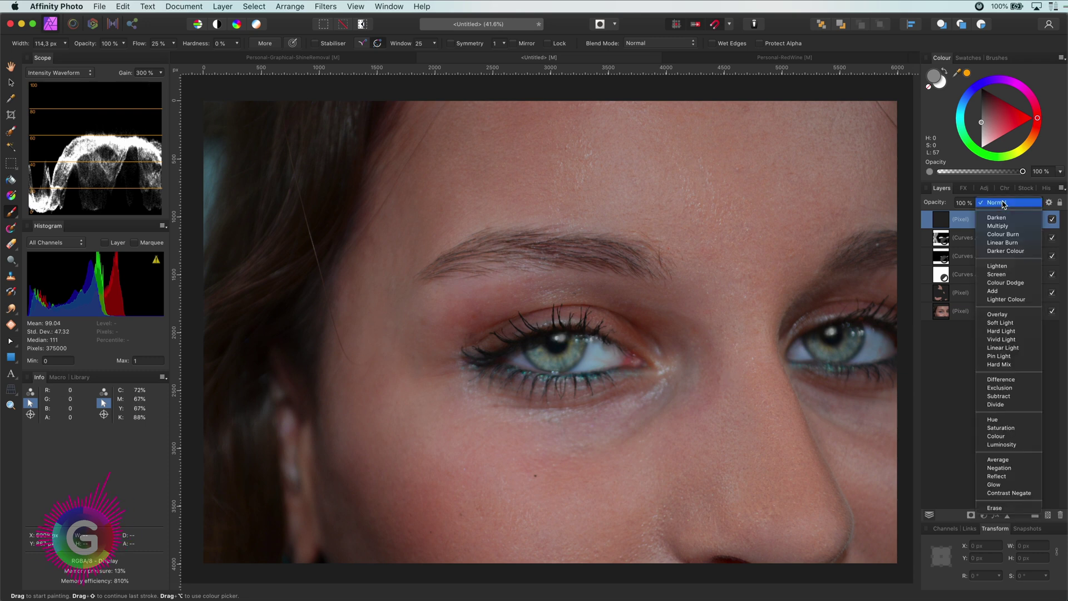
click(1001, 218)
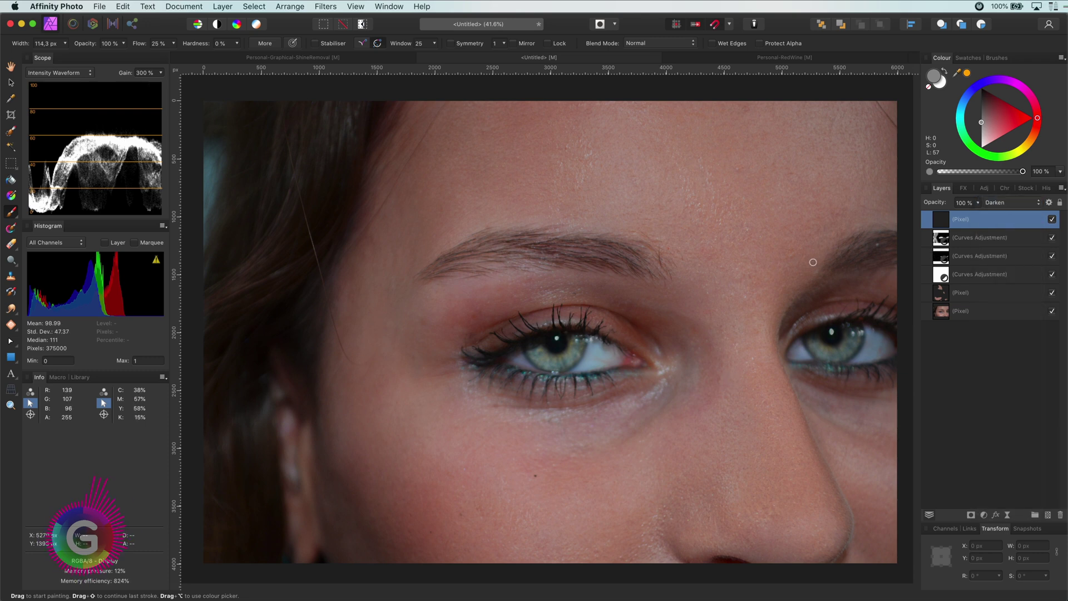
alt+click(541, 329)
- Toggle the selected retouch layers off and on to compare before and after
shift+click(961, 291)
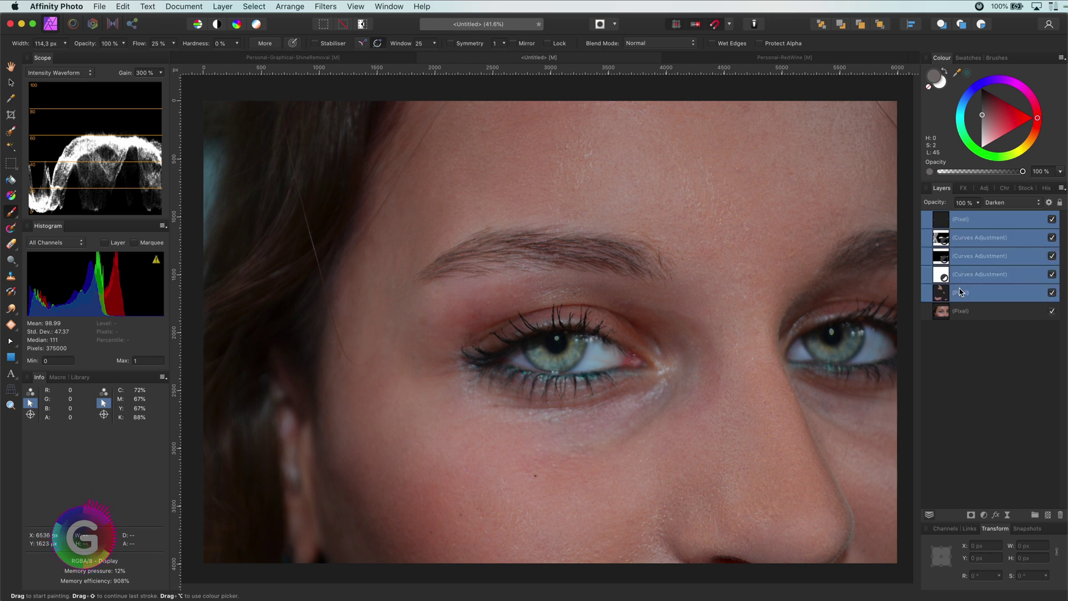
click(1052, 293)
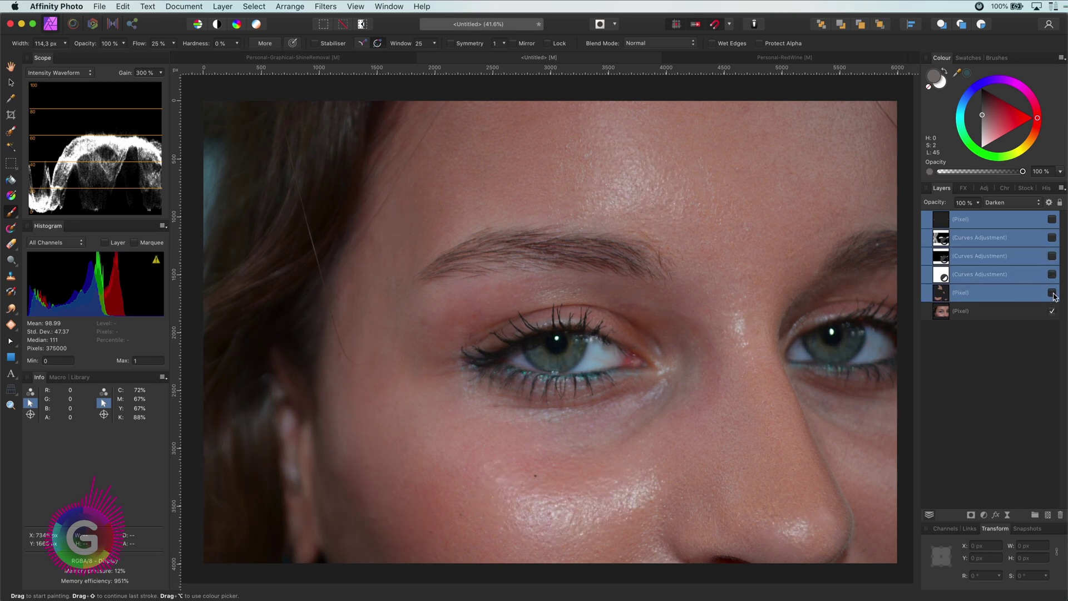
click(1052, 293)
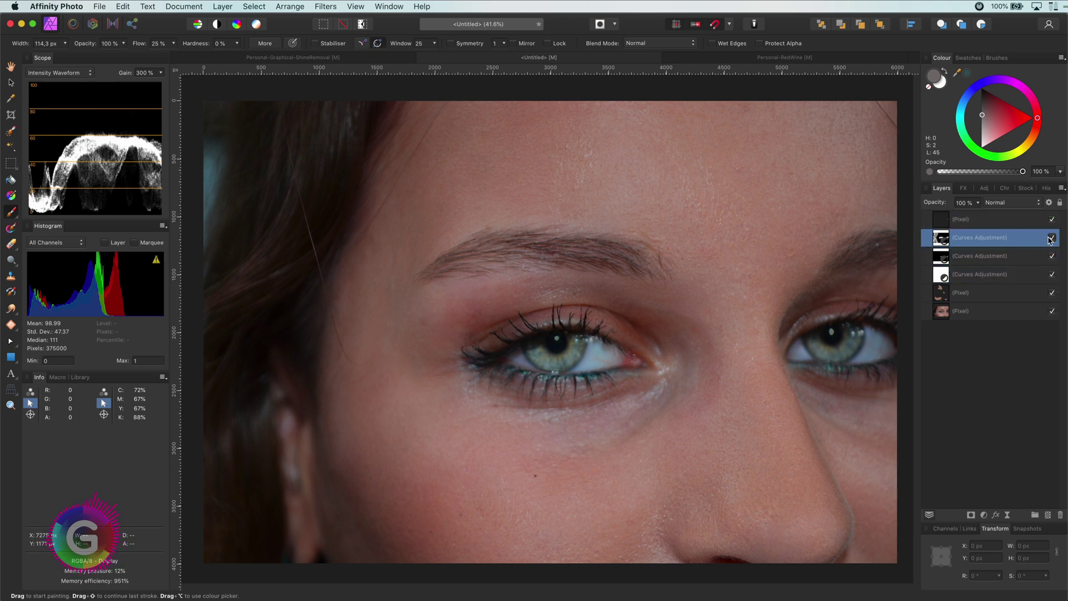
- Set the lower retouch pixel layer to 87% opacity and add an empty layer above it
click(1040, 292)
key(8)
key(7)
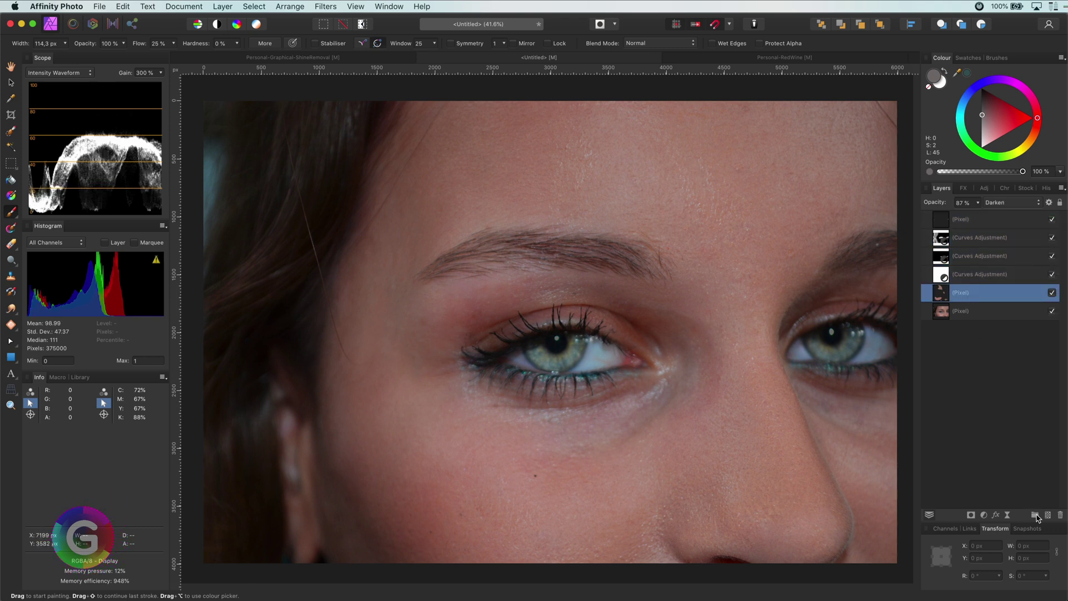
click(1048, 515)
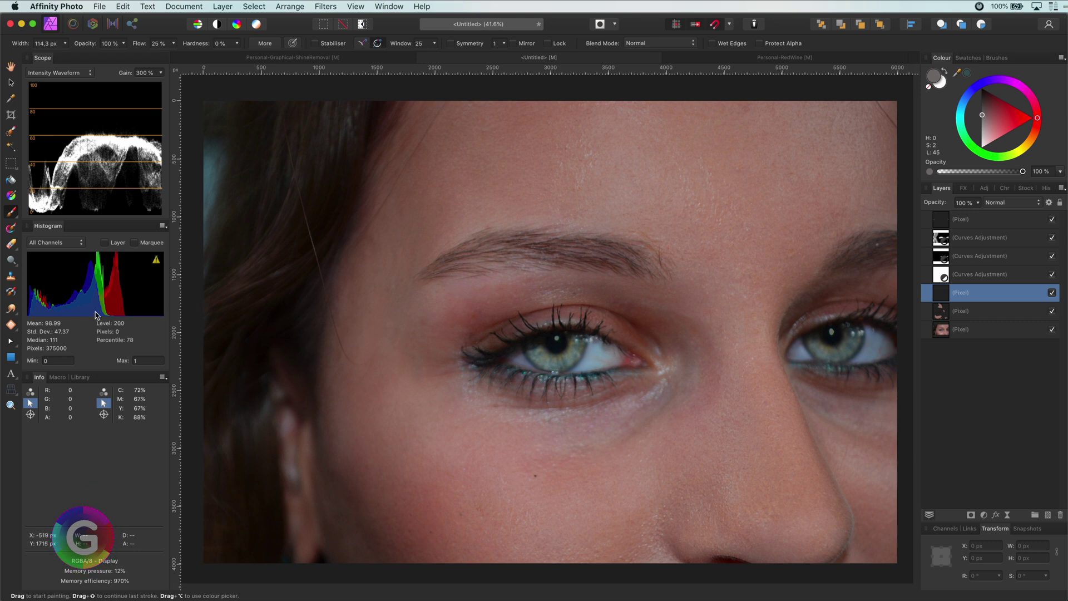
- Switch to the Patch tool and set the new pixel layer's blend mode to Lighten
key(j)
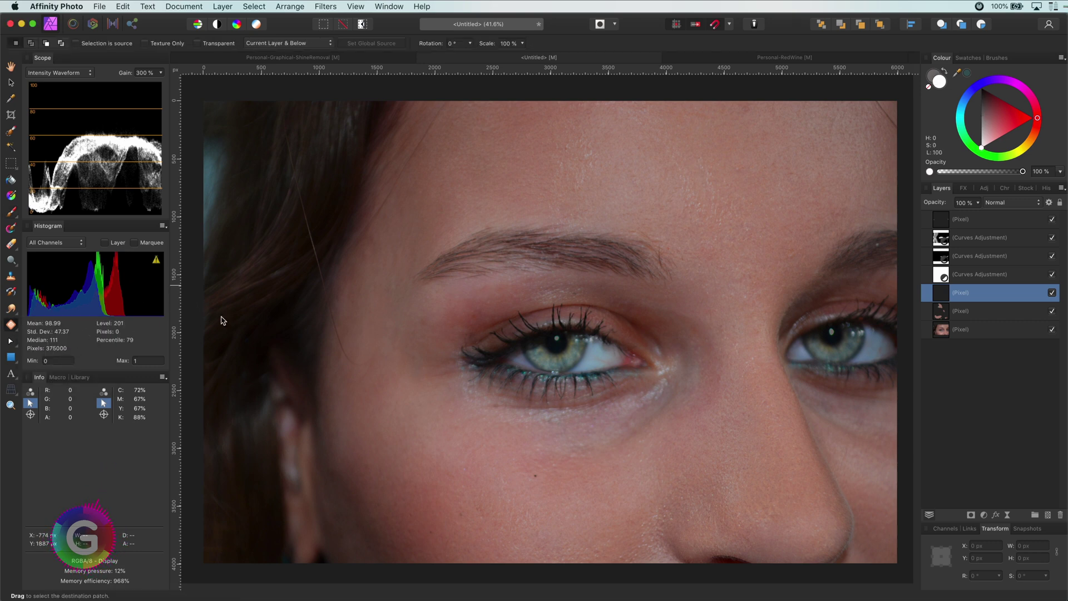
drag(722, 366, 726, 359)
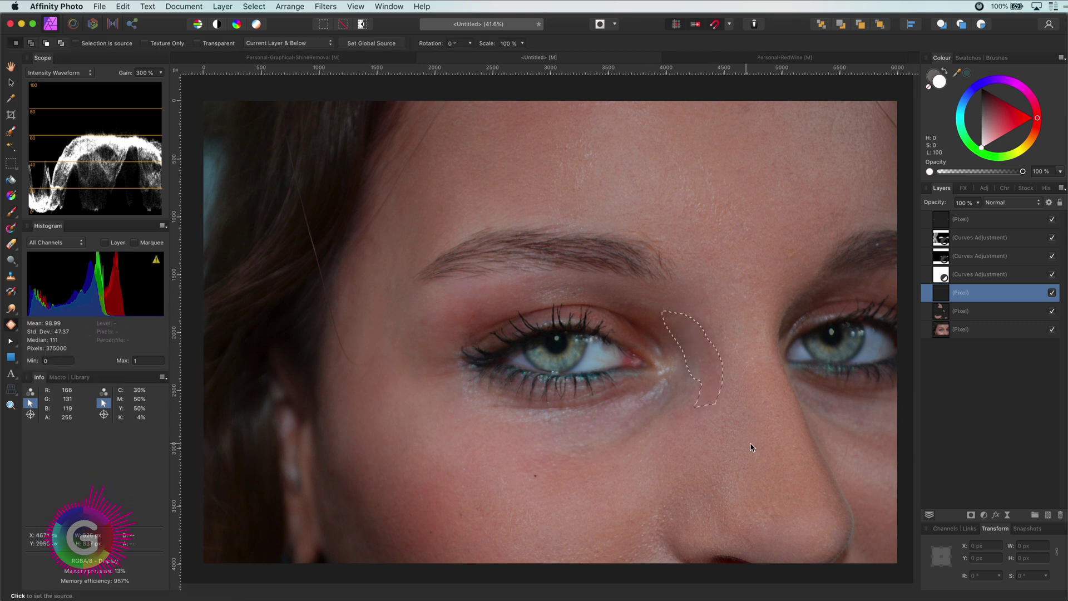
key(super+d)
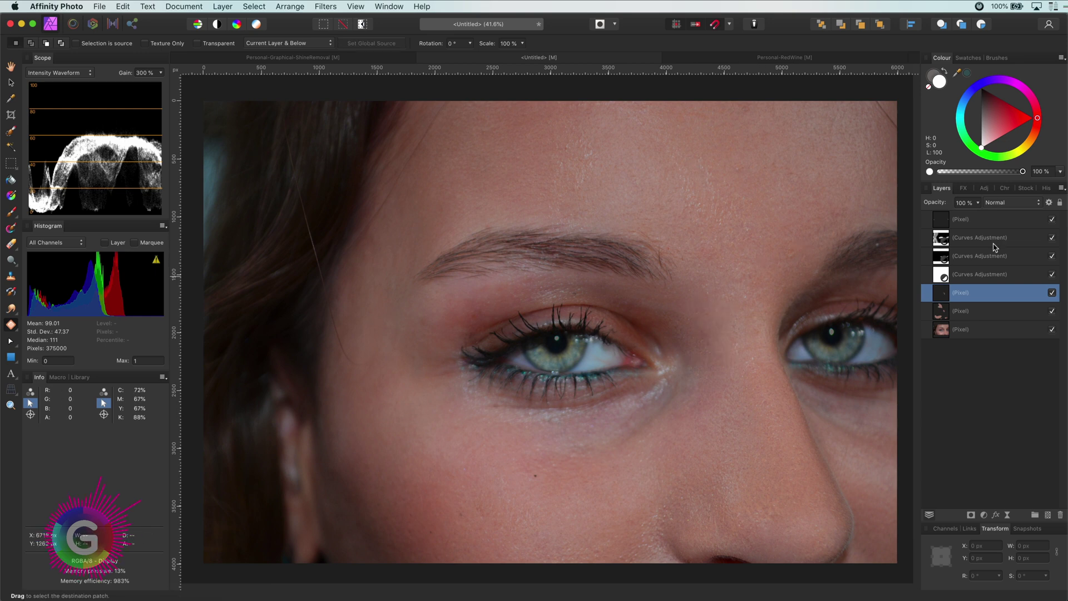
click(1010, 203)
click(1006, 267)
- Patch the dark shadows under the left and right eyes with lighter skin
mouse_move(681, 418)
mouse_down()
mouse_move(617, 441)
mouse_move(678, 448)
mouse_move(617, 430)
mouse_up()
click(719, 417)
mouse_move(791, 383)
mouse_down()
mouse_move(822, 429)
mouse_move(863, 436)
mouse_move(863, 410)
mouse_move(793, 383)
mouse_up()
click(866, 507)
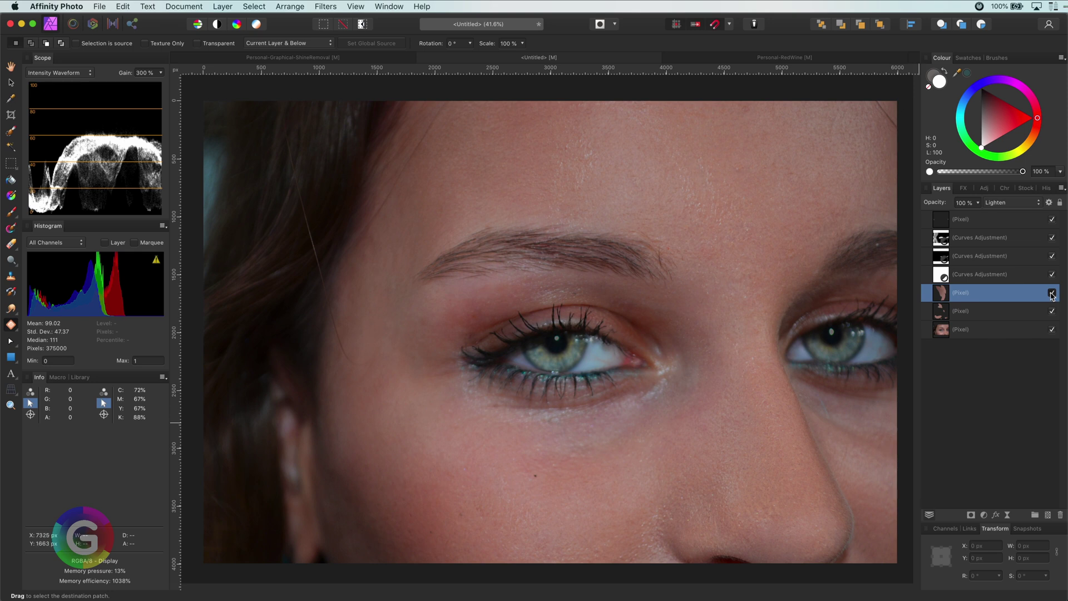
click(968, 312)
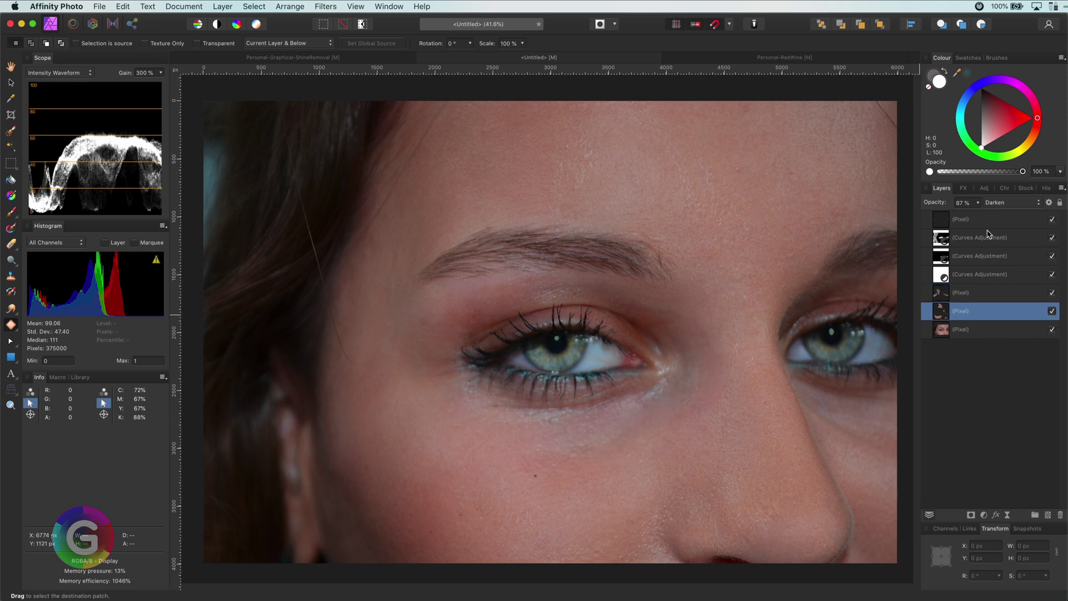
- Add a Curves adjustment on top and raise the curve to brighten
click(941, 222)
click(983, 514)
click(998, 572)
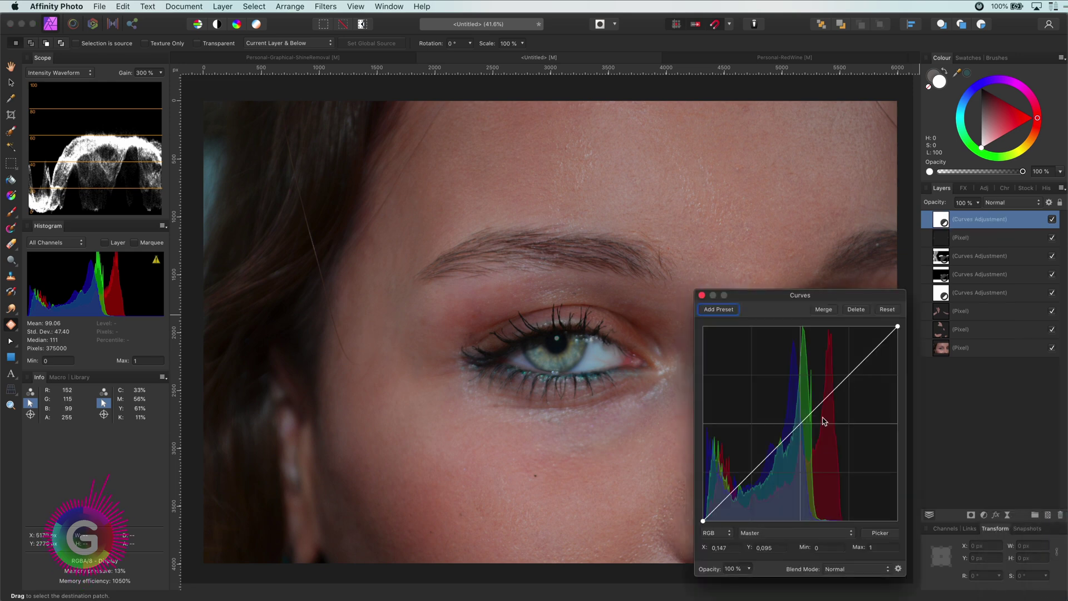
drag(896, 327, 877, 326)
drag(857, 360, 840, 359)
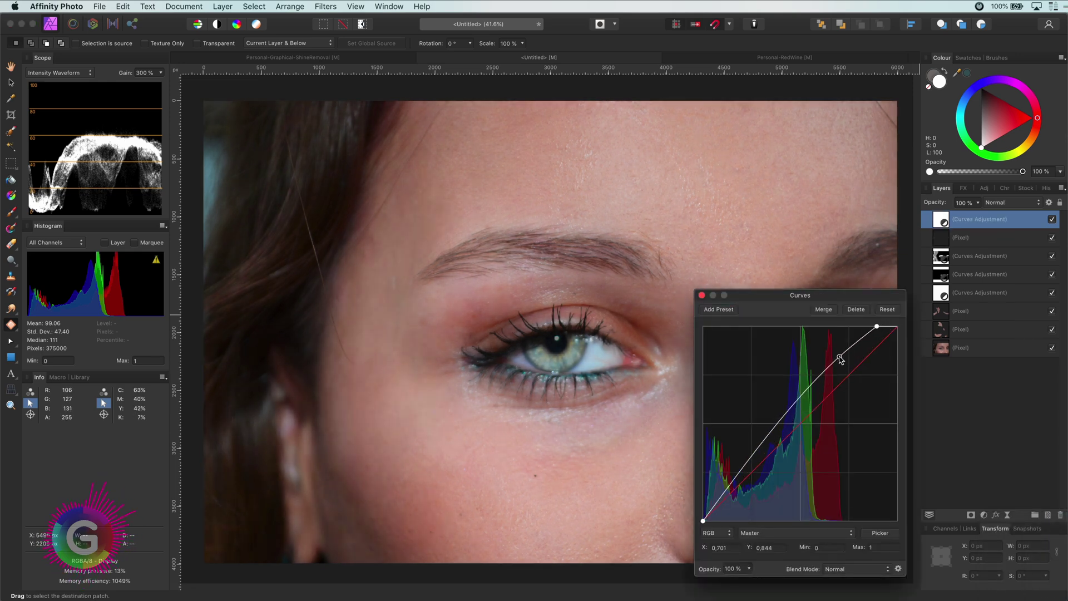
click(701, 295)
- Invert the Curves mask and paint white over the iris to reveal the brightening
key(super+i)
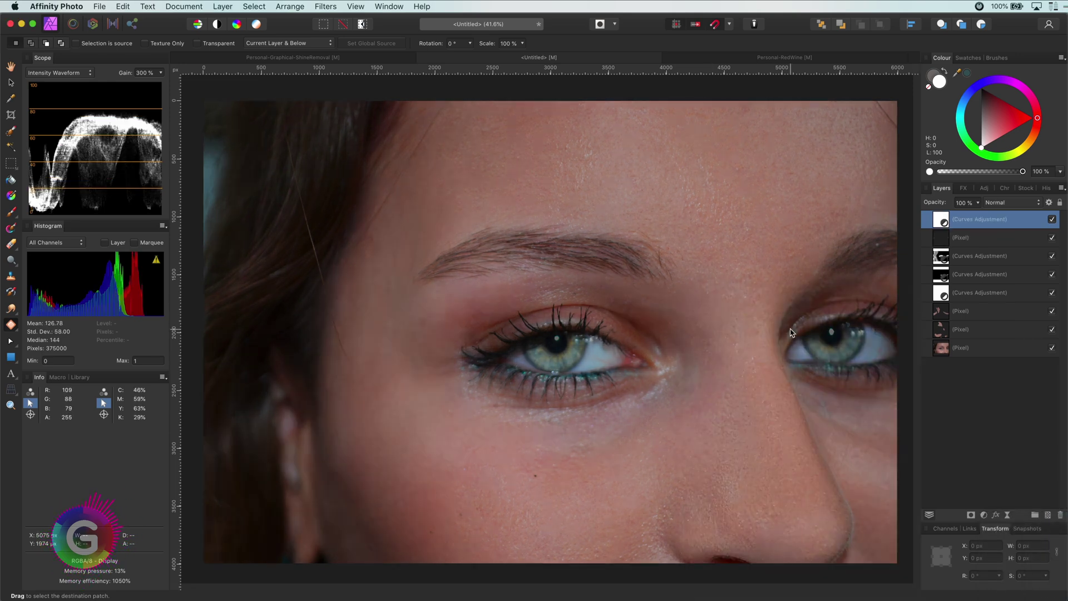
key(b)
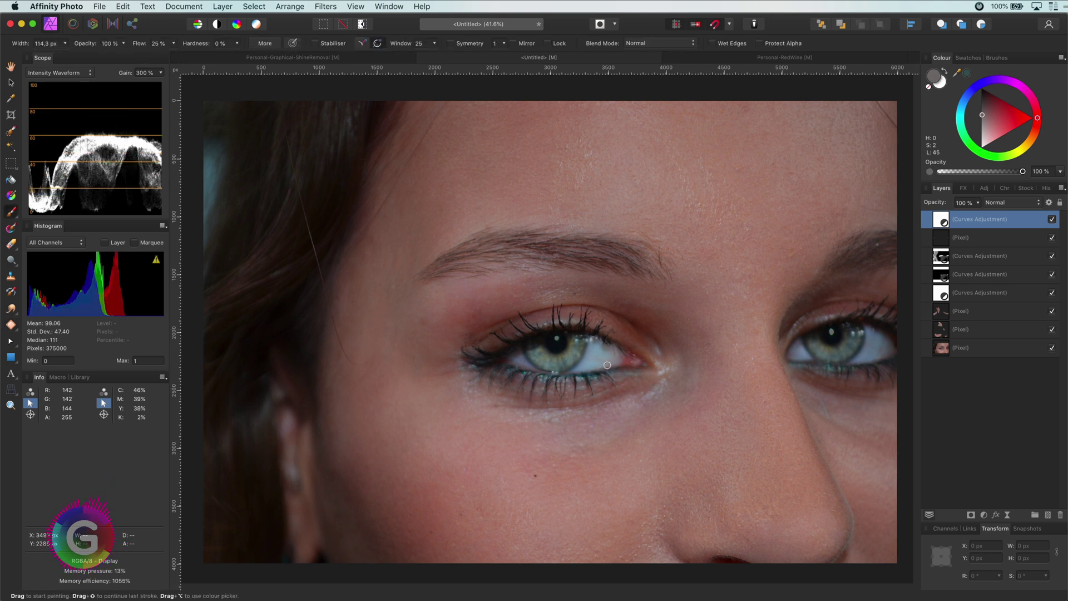
click(981, 121)
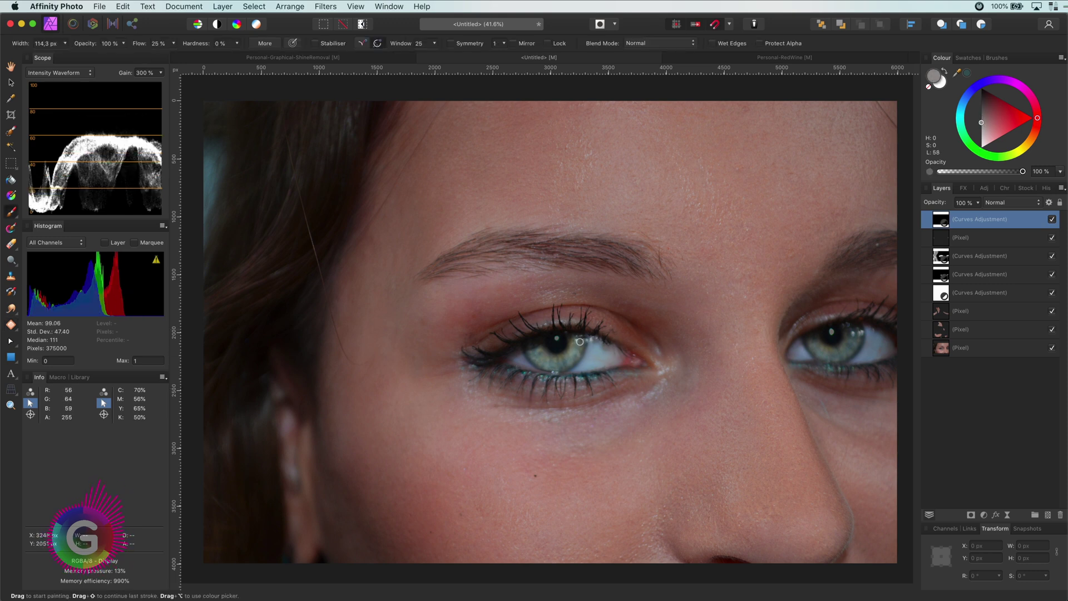
key(x)
mouse_move(581, 348)
mouse_down()
mouse_move(607, 357)
mouse_move(564, 357)
mouse_up()
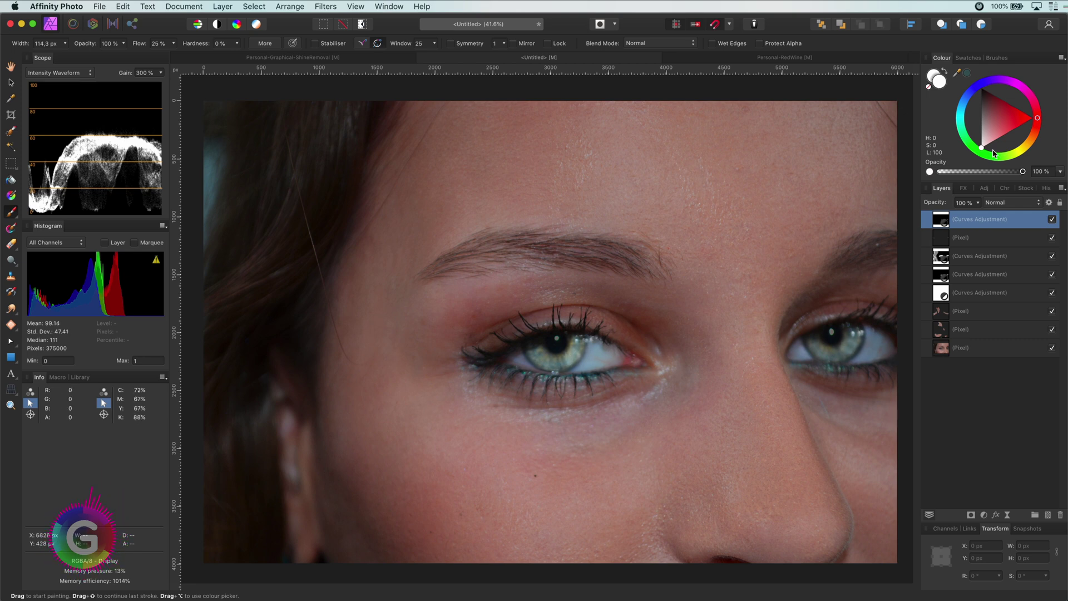
key(x)
key(bracketright)
key(bracketright)
key(bracketright)
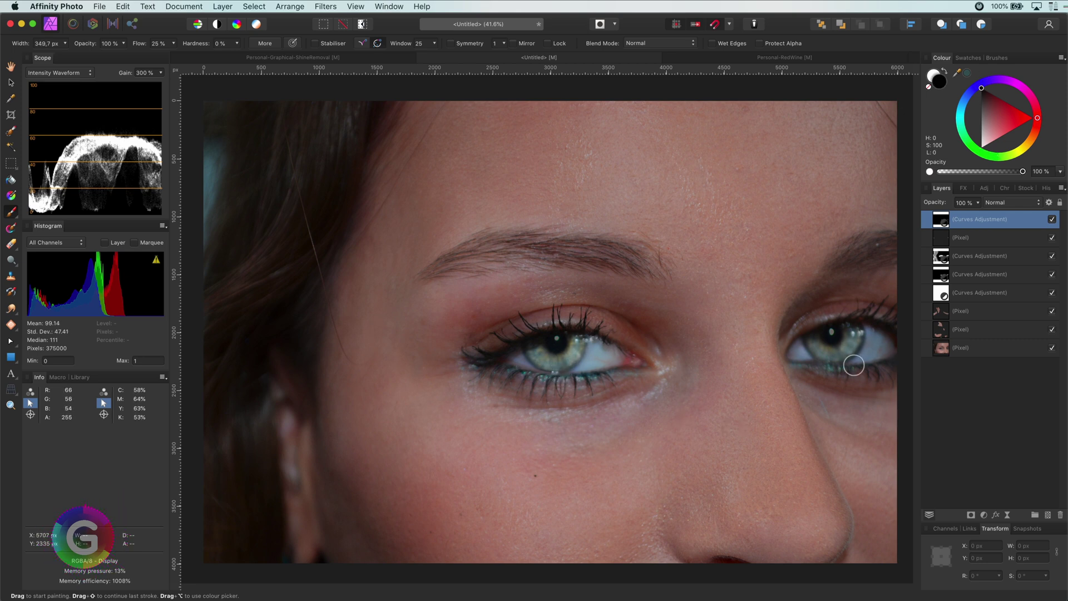
- Reshape the eye Curves into a gentle S-curve with an extra low point
double_click(941, 220)
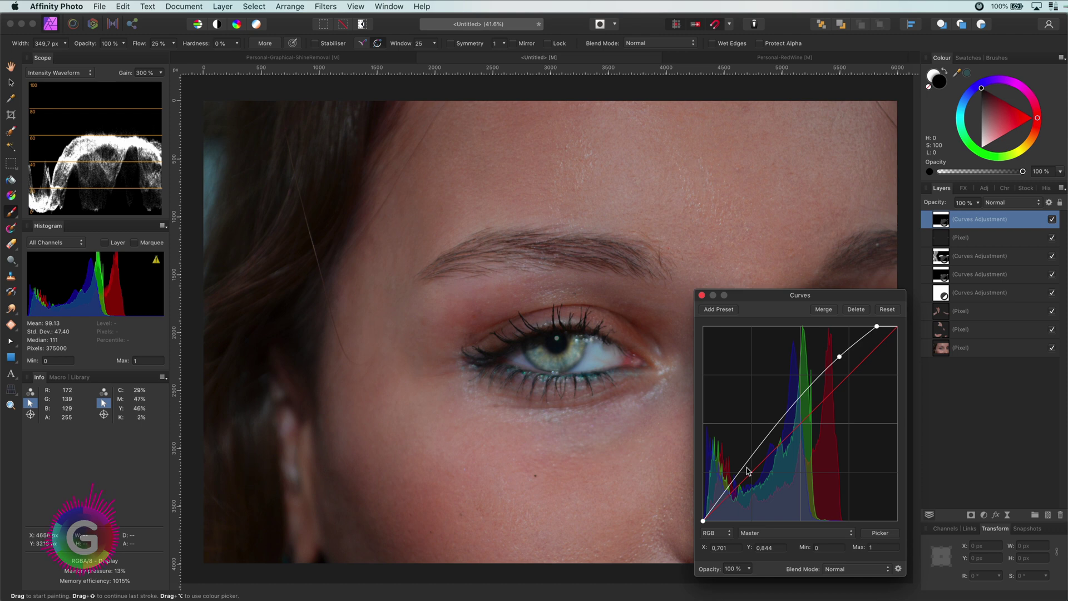
drag(725, 494, 728, 501)
drag(839, 357, 836, 359)
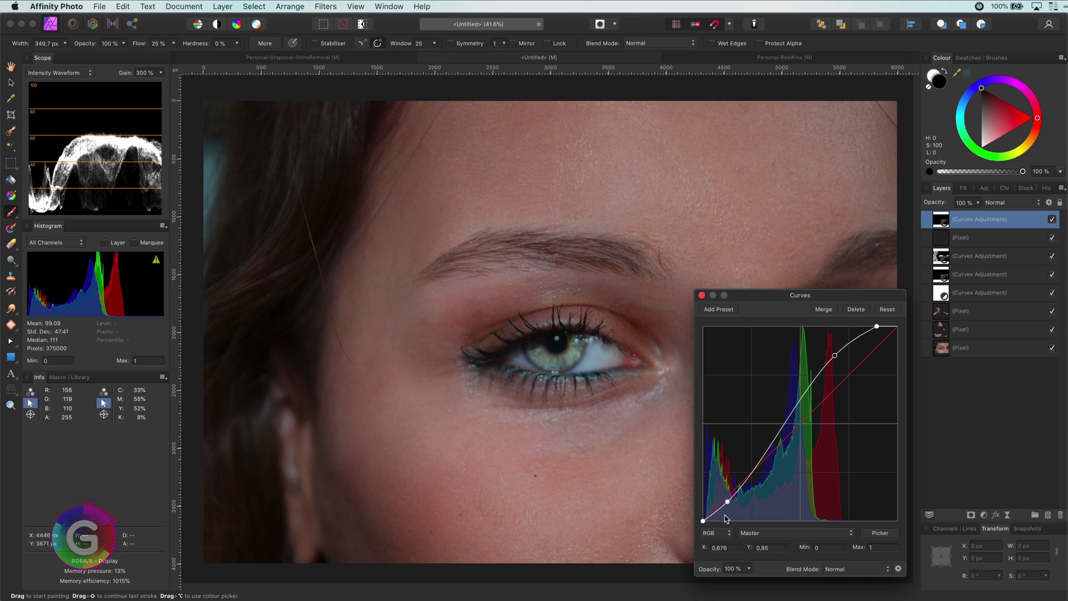
drag(727, 501, 730, 503)
drag(836, 358, 833, 354)
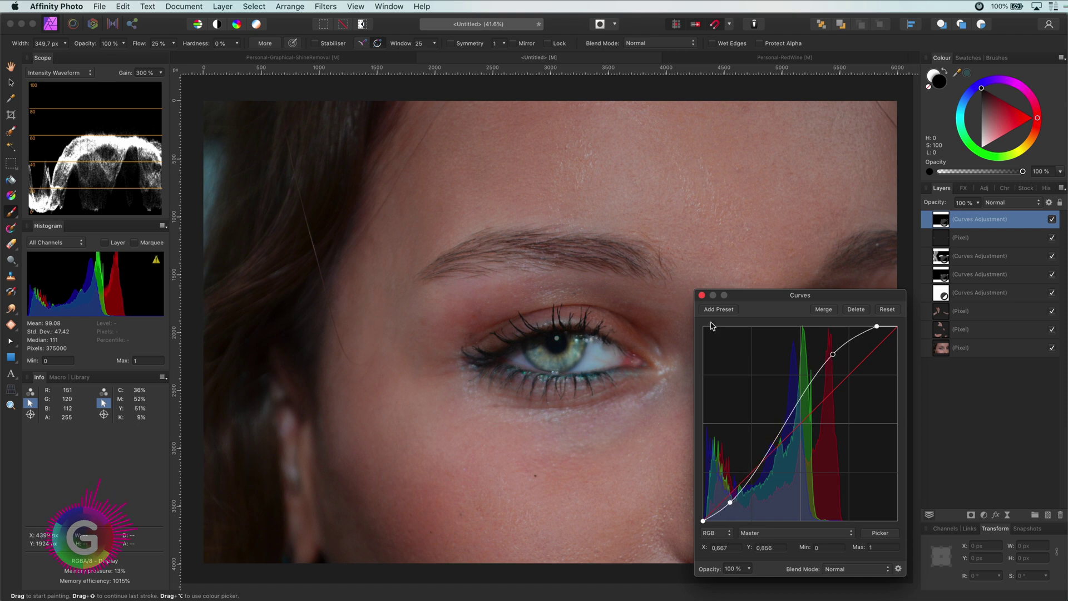
click(701, 295)
- Add a Curves adjustment raising the Green channel's midtones and black point
click(984, 516)
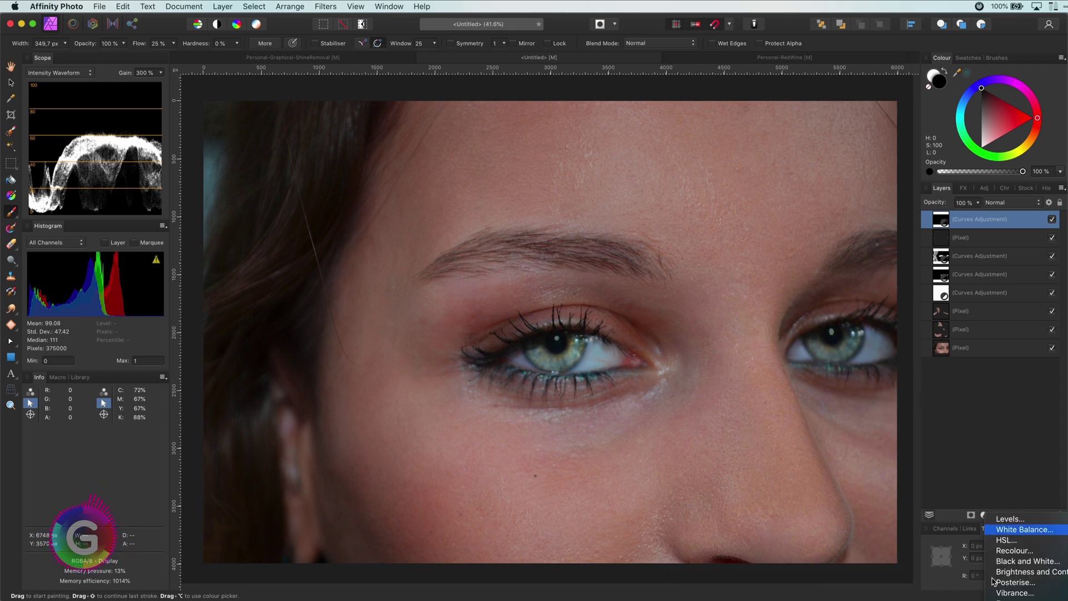
click(1007, 581)
click(790, 533)
click(800, 550)
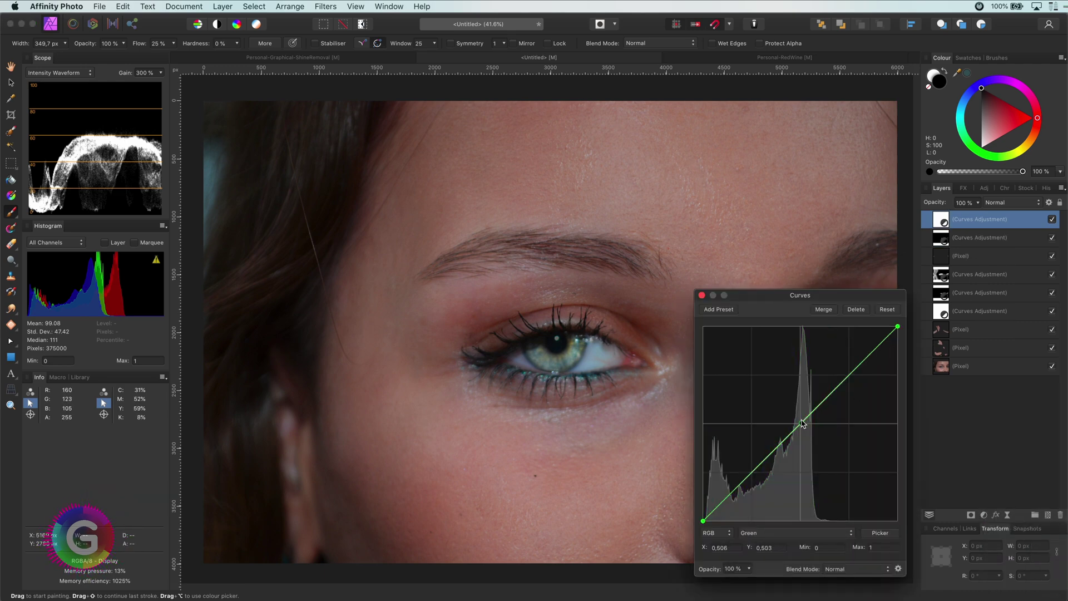
drag(801, 422, 800, 412)
drag(703, 520, 703, 509)
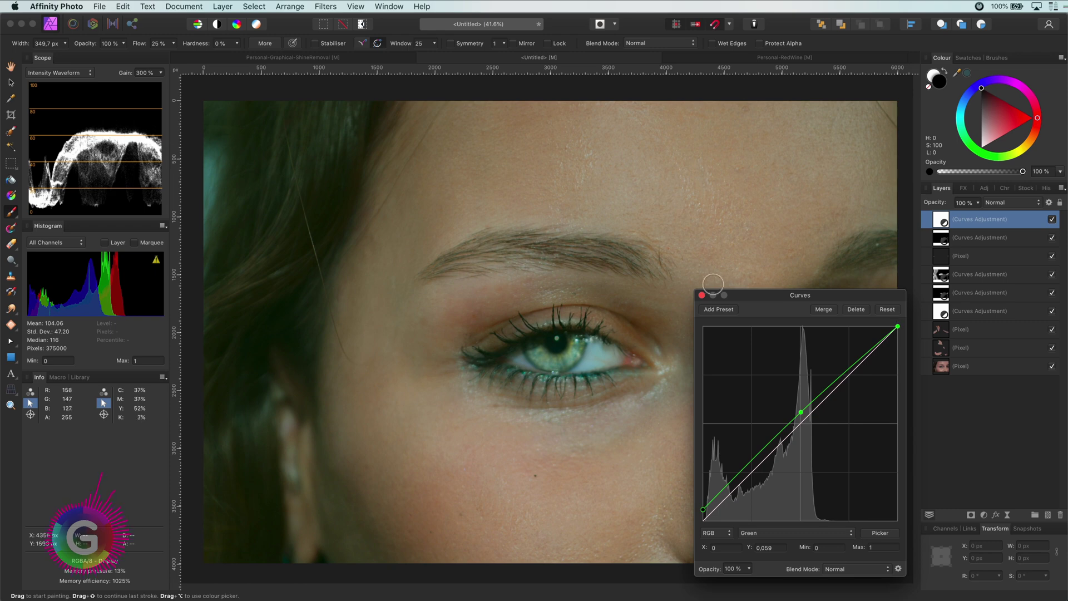
click(702, 295)
- Invert the green Curves mask and paint white over the irises
key(ctrl+i)
key(b)
key(x)
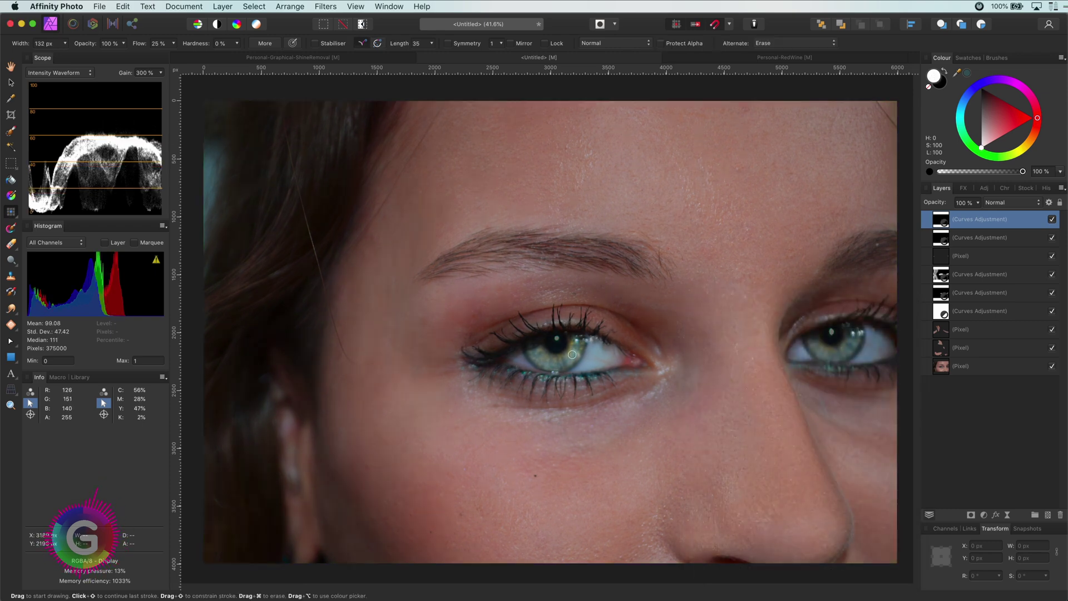
key(b)
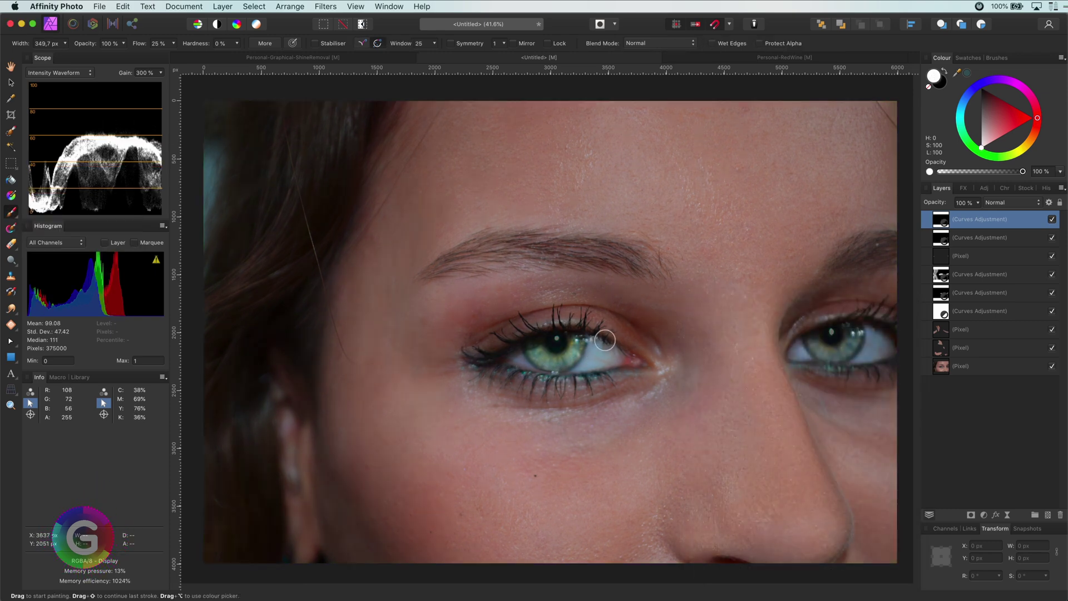
drag(815, 342, 829, 348)
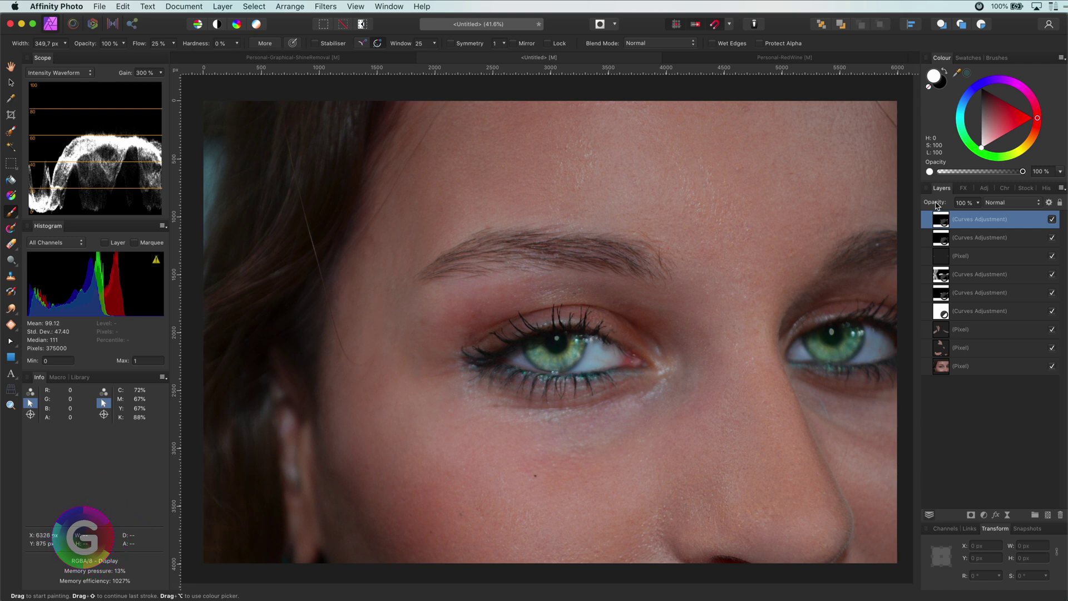
- Set both eye Curves layers to 73% opacity, then pick a mid grey paint colour
shift+click(1034, 237)
key(7)
key(3)
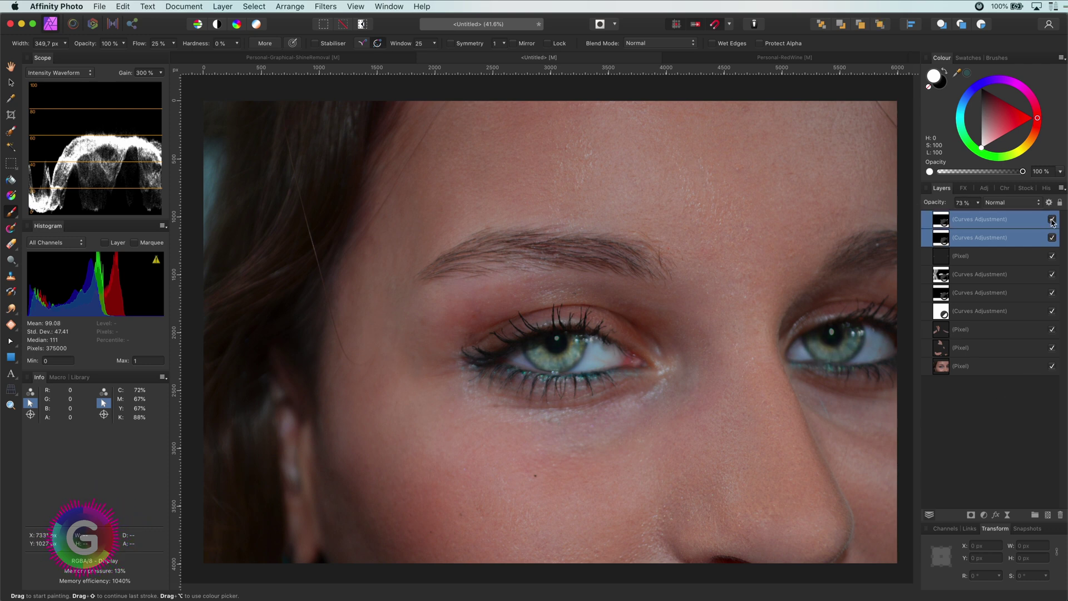
click(984, 238)
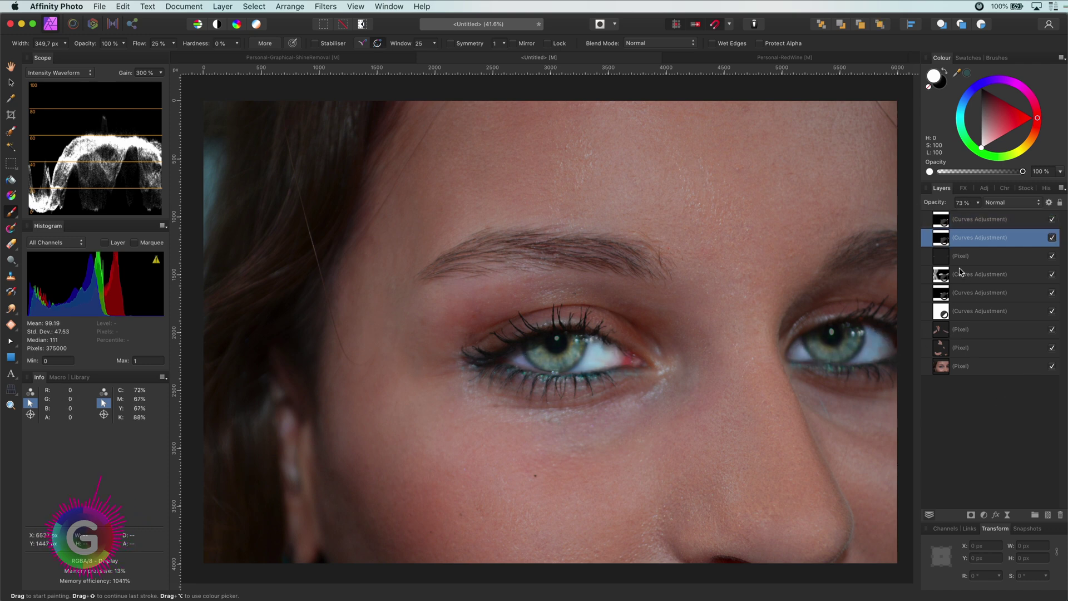
drag(981, 149, 981, 116)
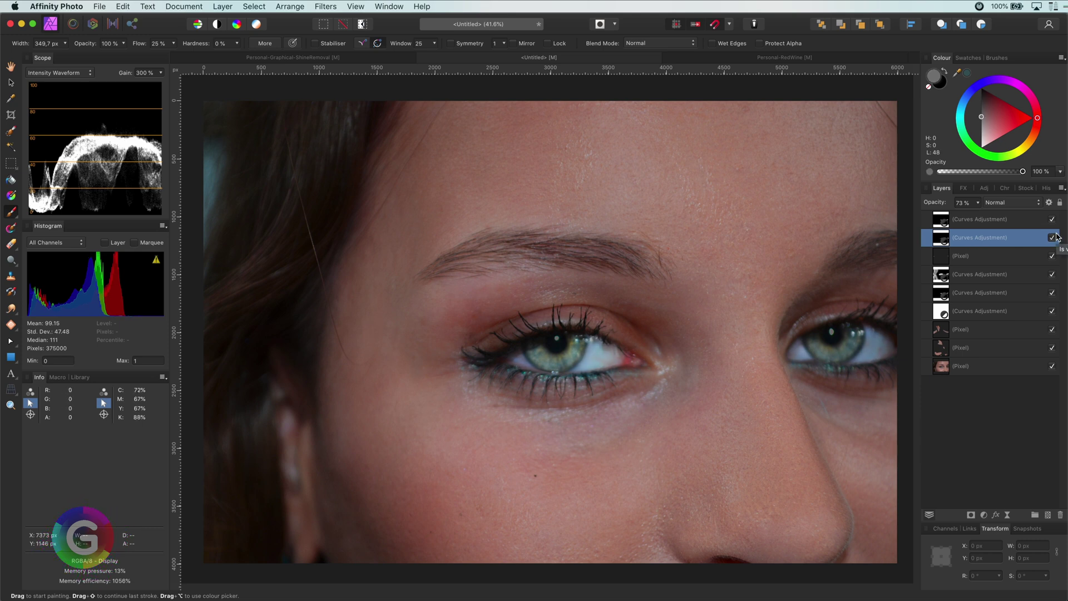
click(960, 219)
shift+click(983, 349)
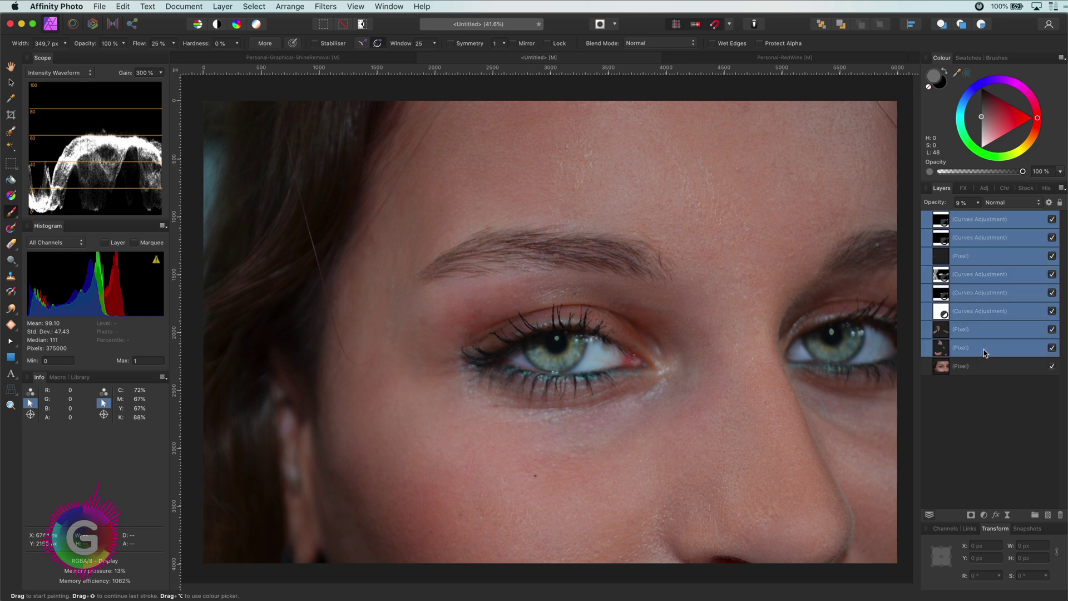
click(1052, 219)
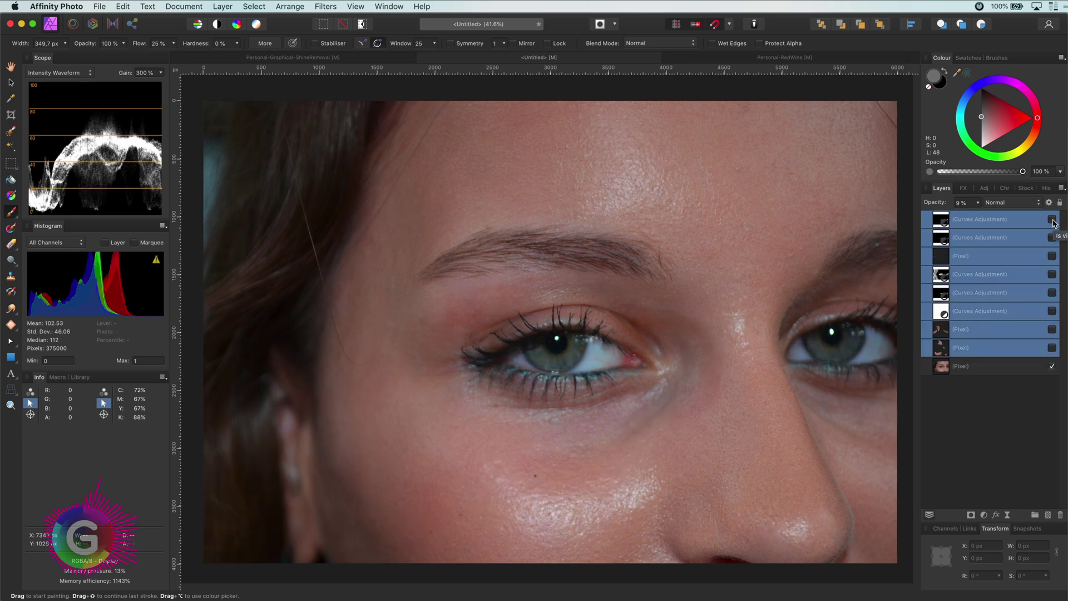
click(1052, 219)
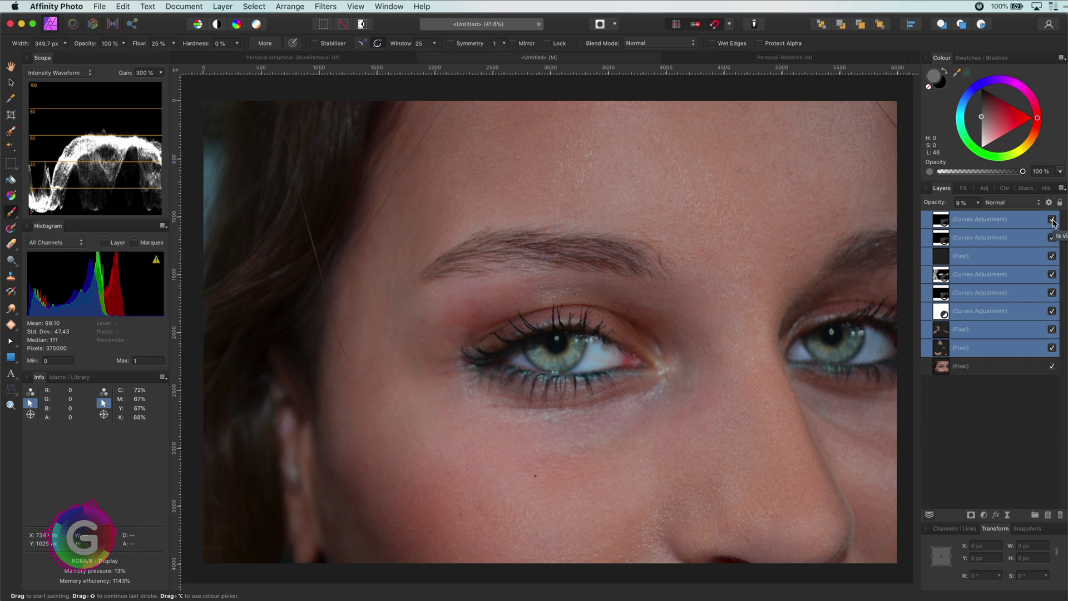
click(1052, 219)
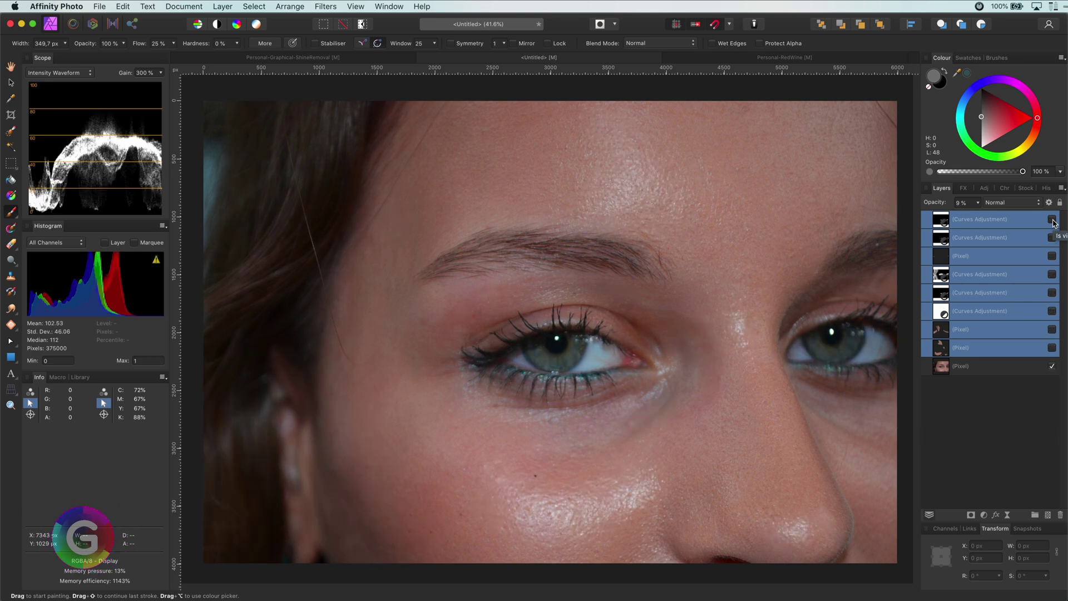
click(1052, 219)
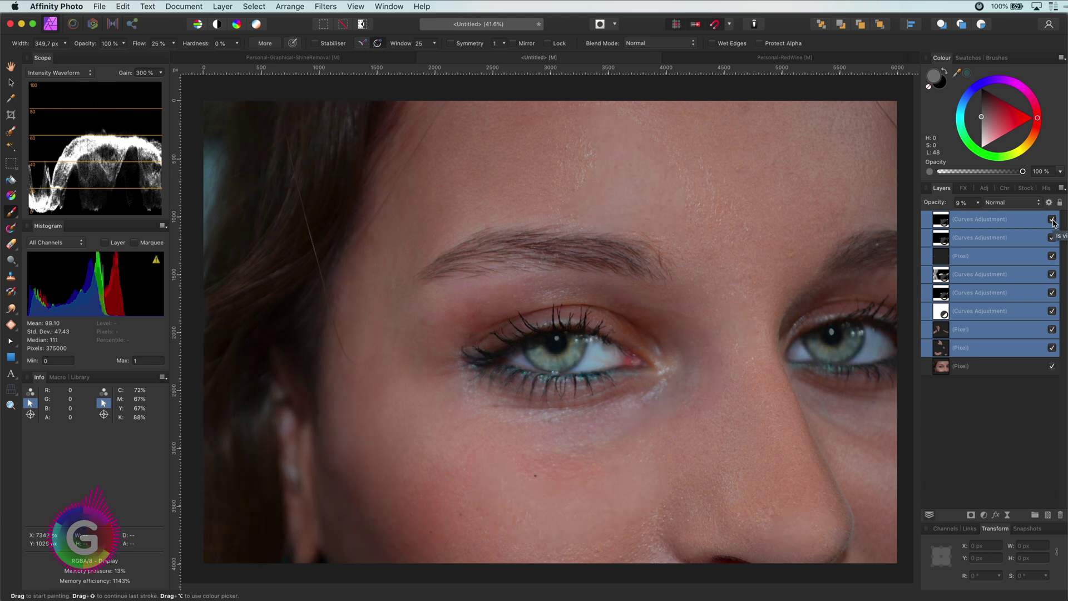